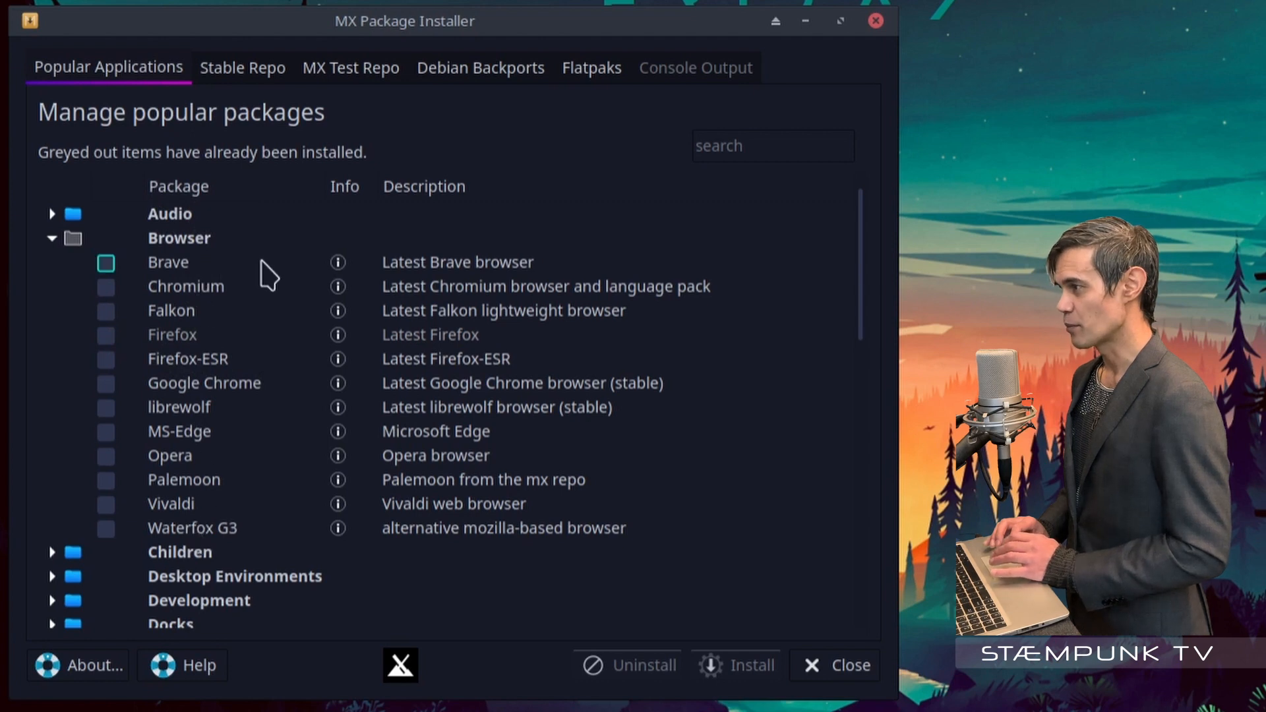
# Install Google Chrome from the Browser category of popular applications and close the package installer
pyautogui.click(105, 383)
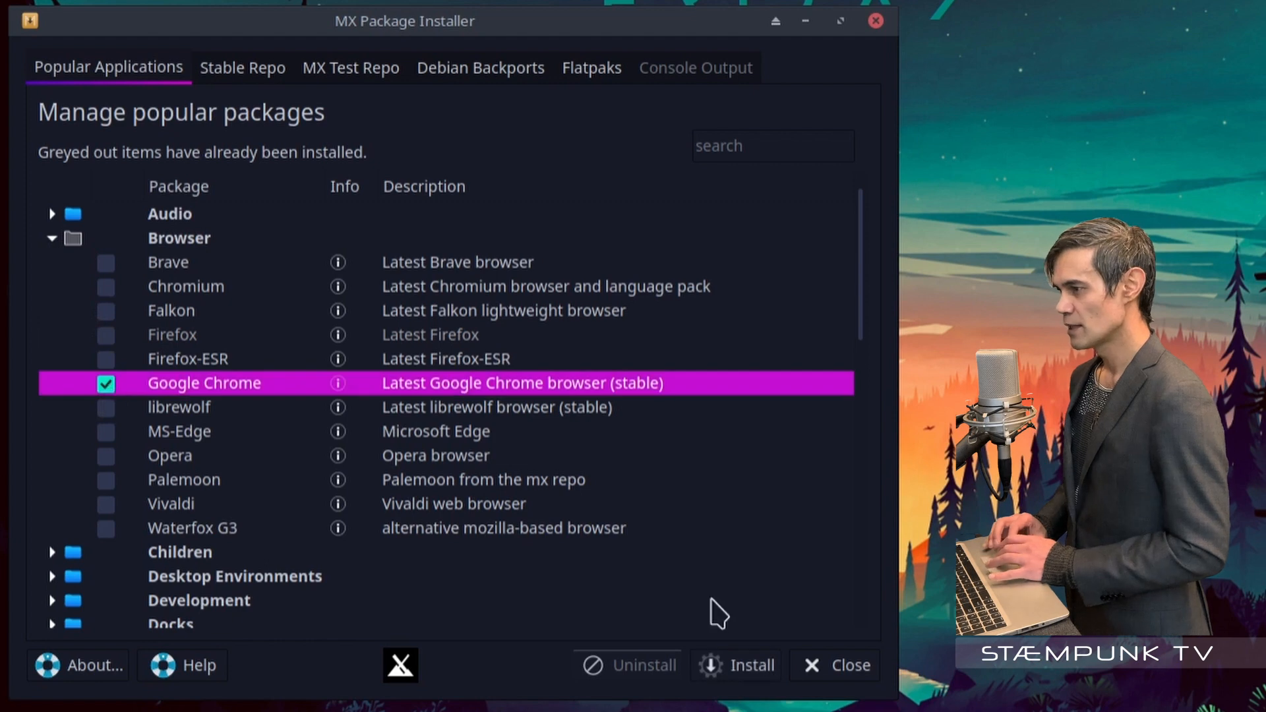
pyautogui.click(751, 670)
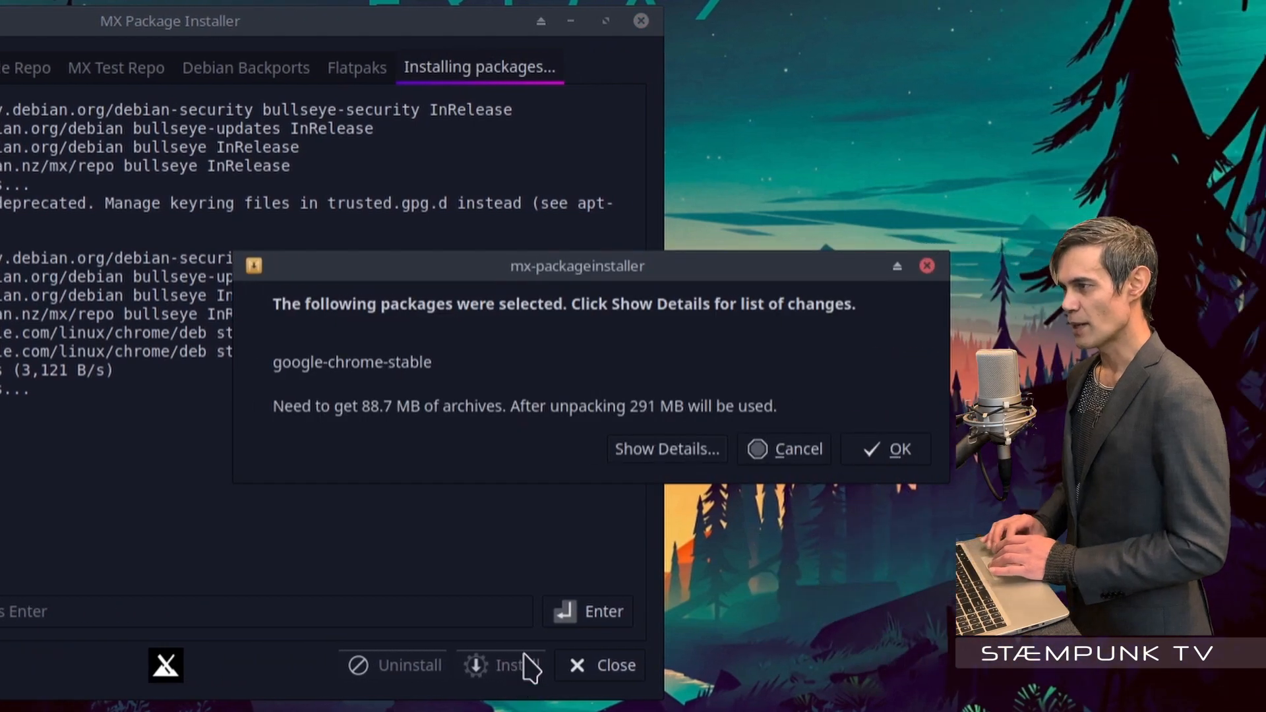
pyautogui.click(900, 448)
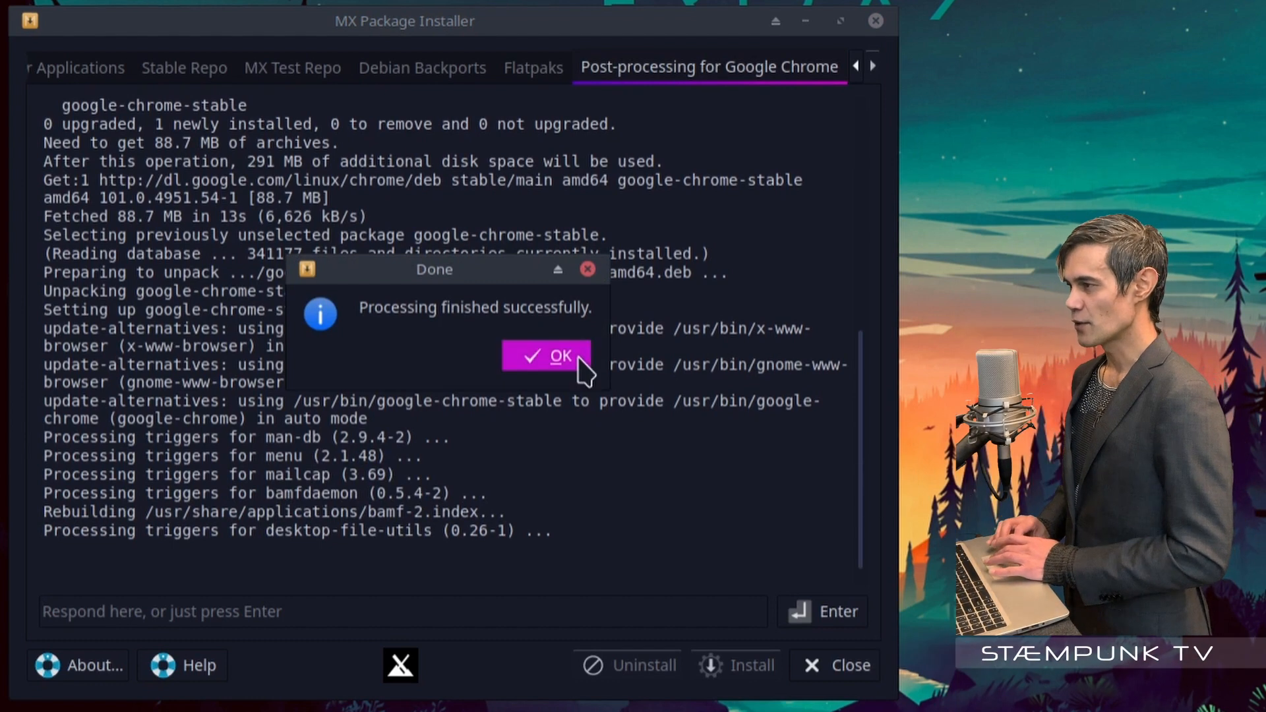
pyautogui.click(556, 357)
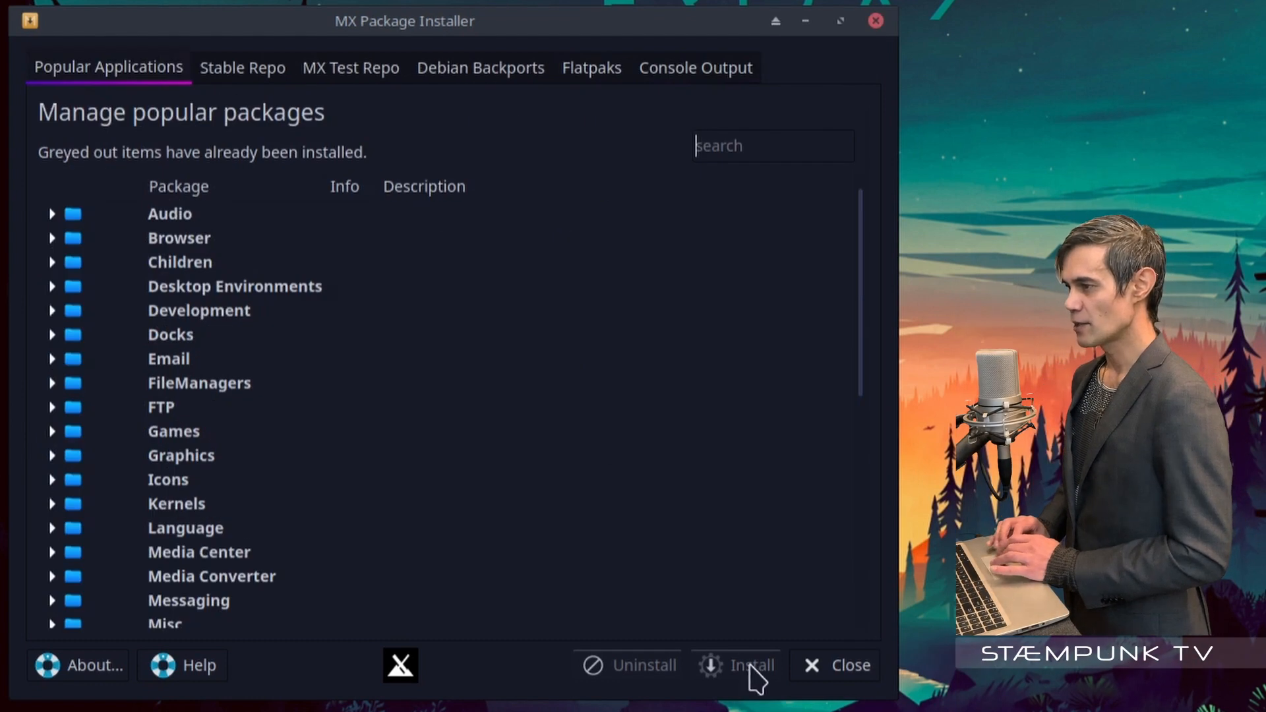
pyautogui.click(818, 669)
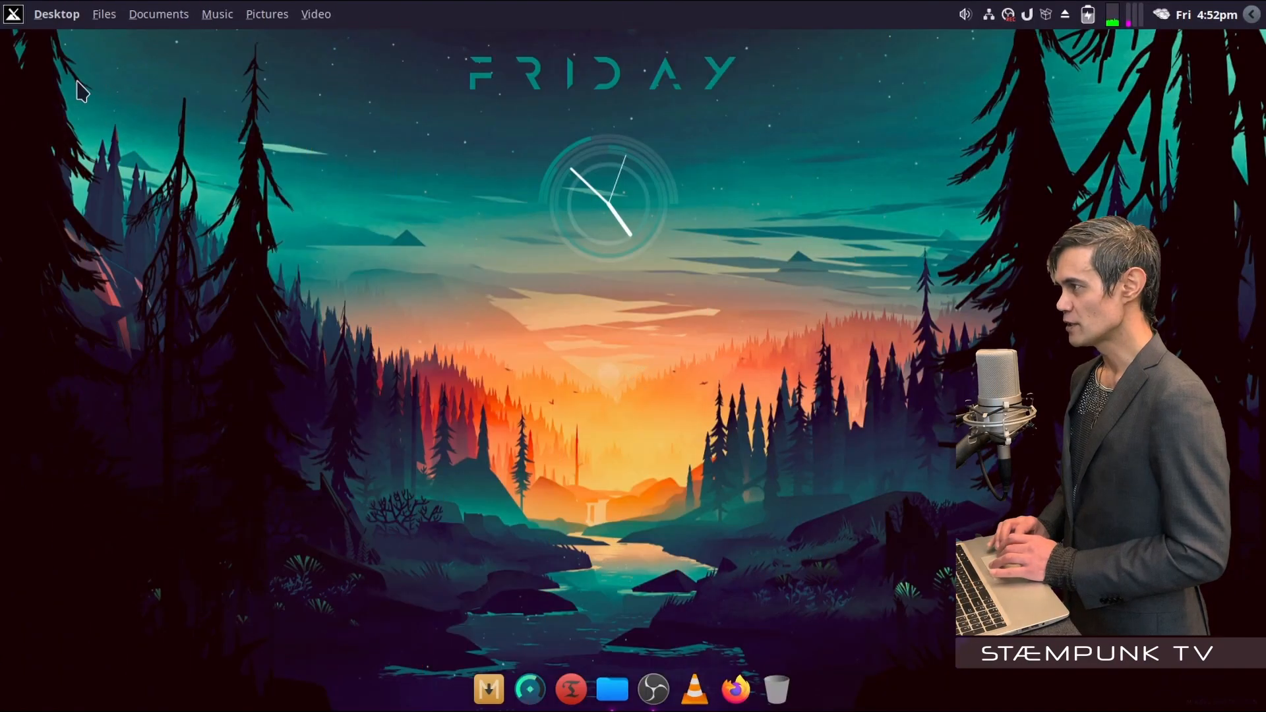
# Add the Google Chrome launcher from the Internet applications to the dock, just before Firefox
pyautogui.click(13, 15)
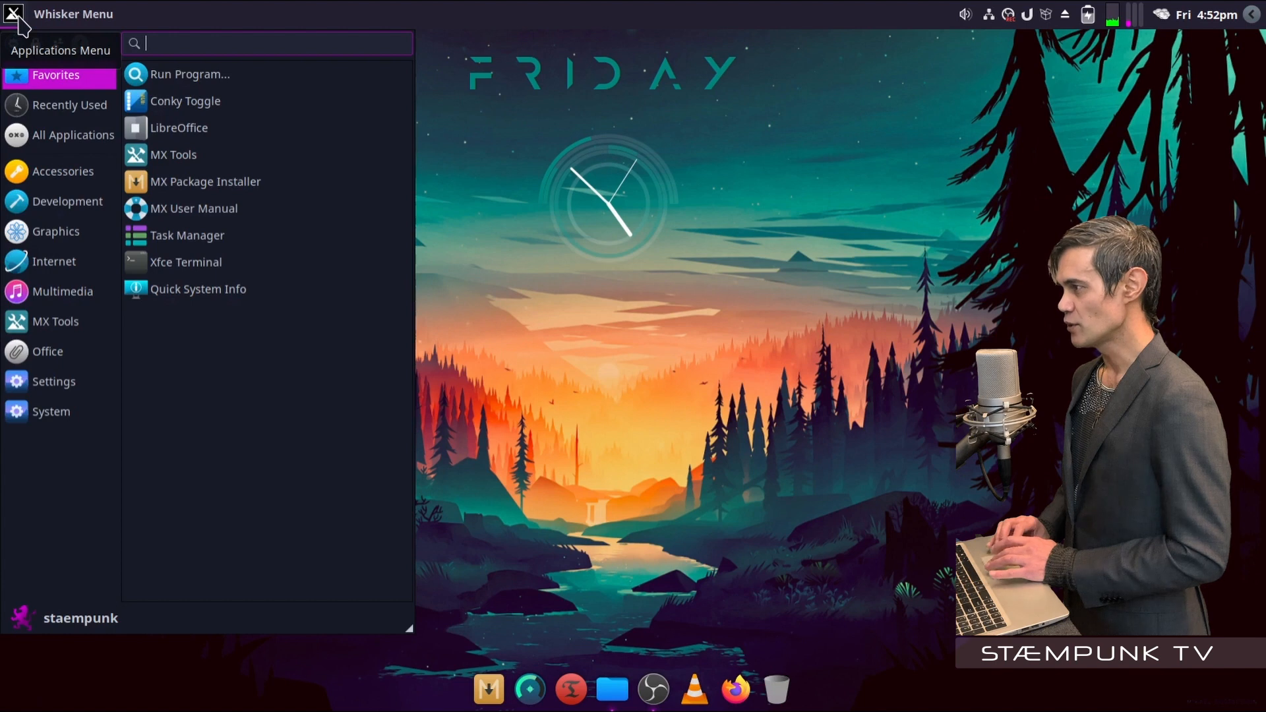
pyautogui.click(51, 262)
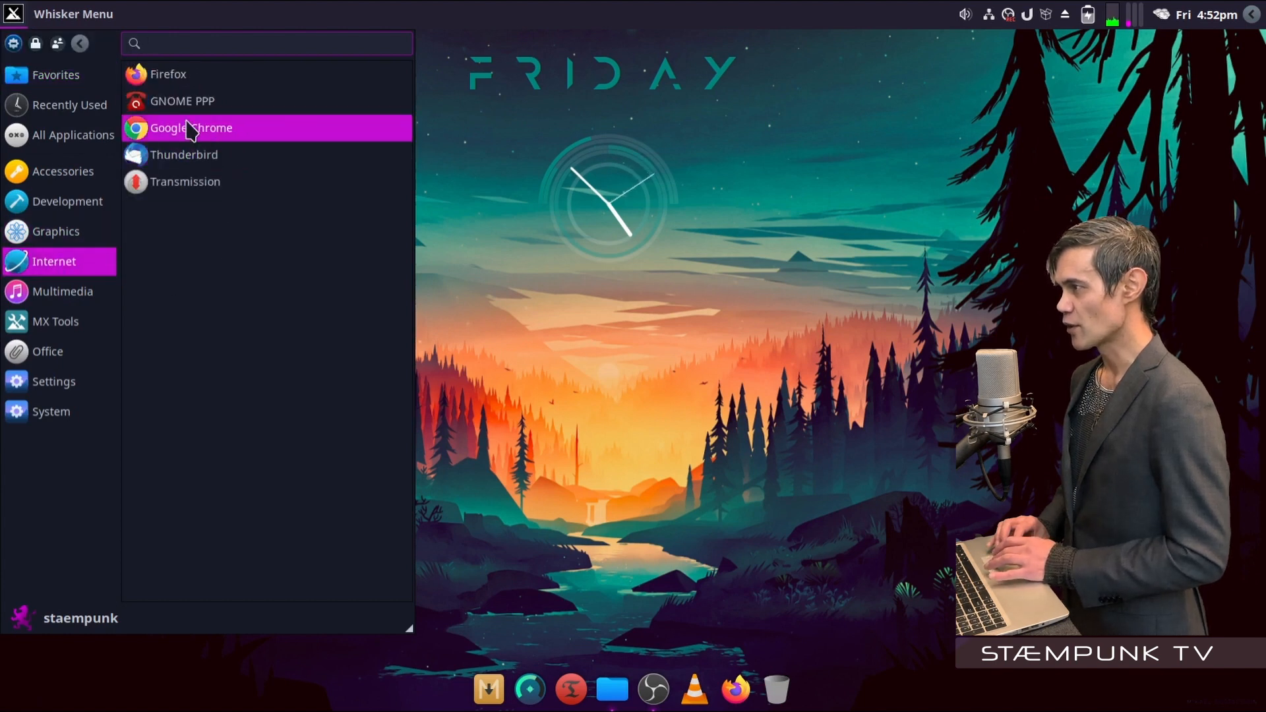
pyautogui.moveTo(176, 121); pyautogui.dragTo(717, 706)
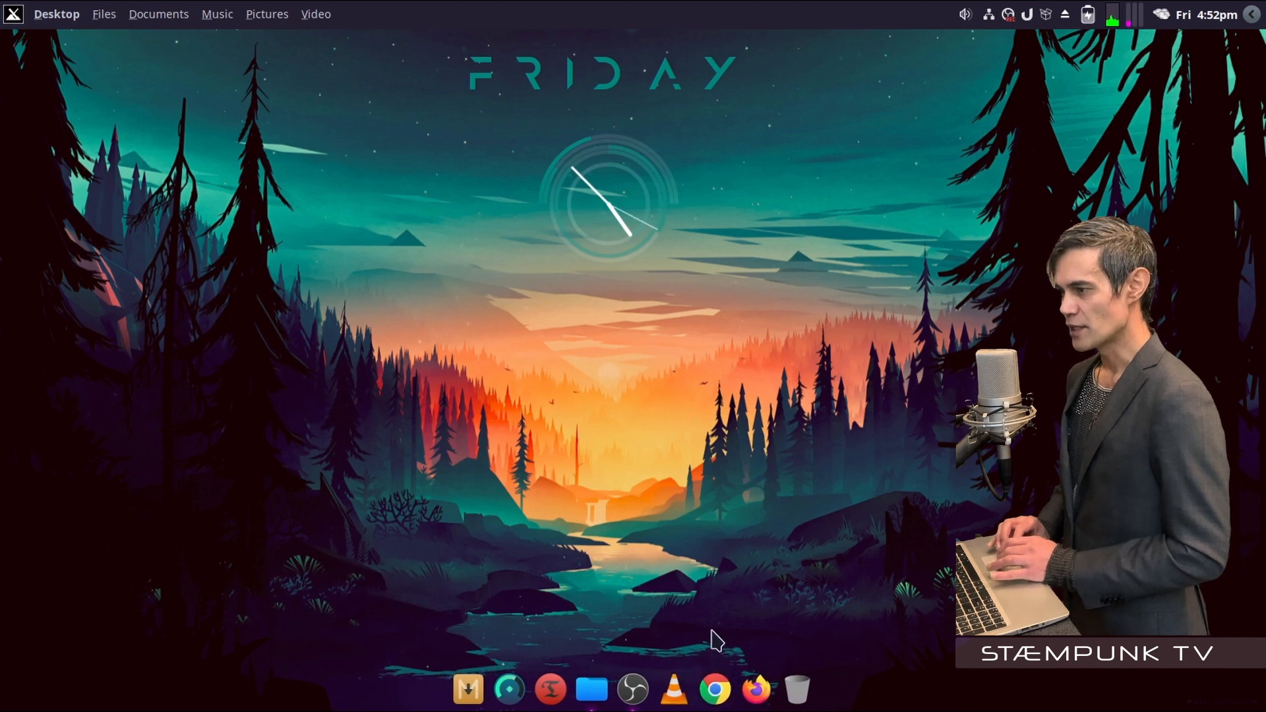
# Launch Google Chrome from the dock, accept the first-run dialog with the default-browser option off, and start the browser setup
pyautogui.click(720, 698)
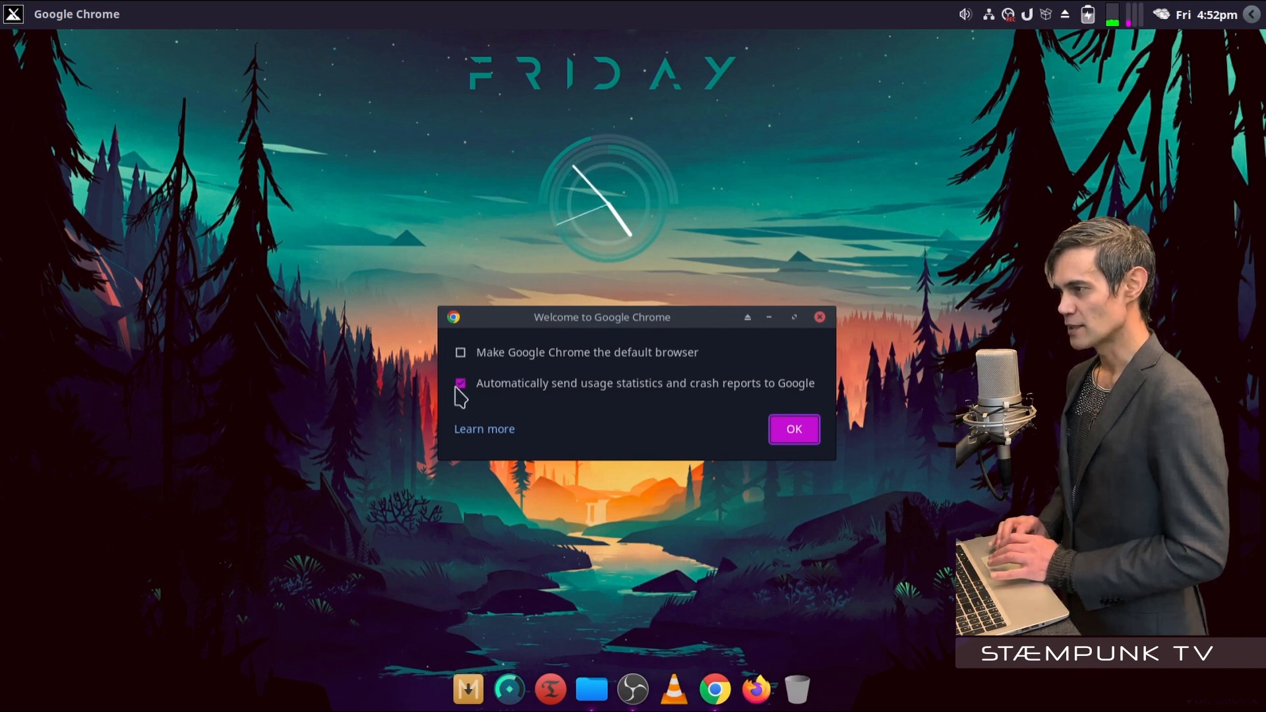
pyautogui.click(794, 430)
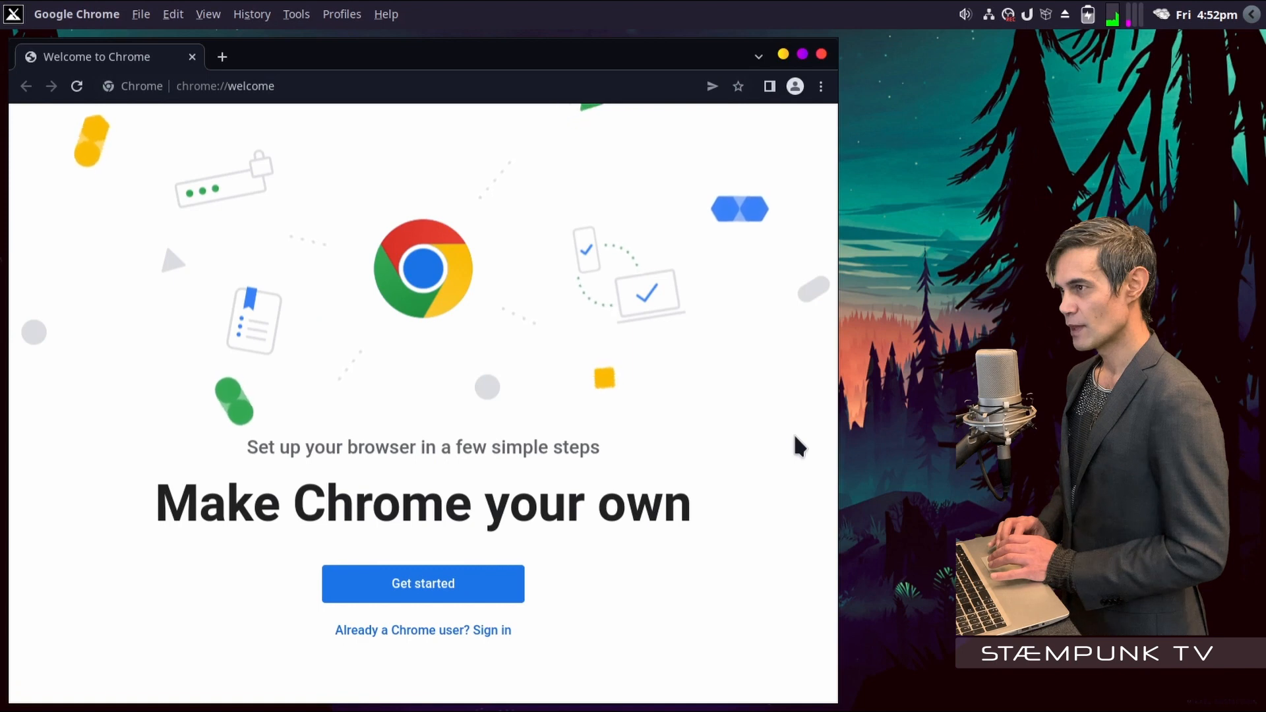
pyautogui.click(418, 587)
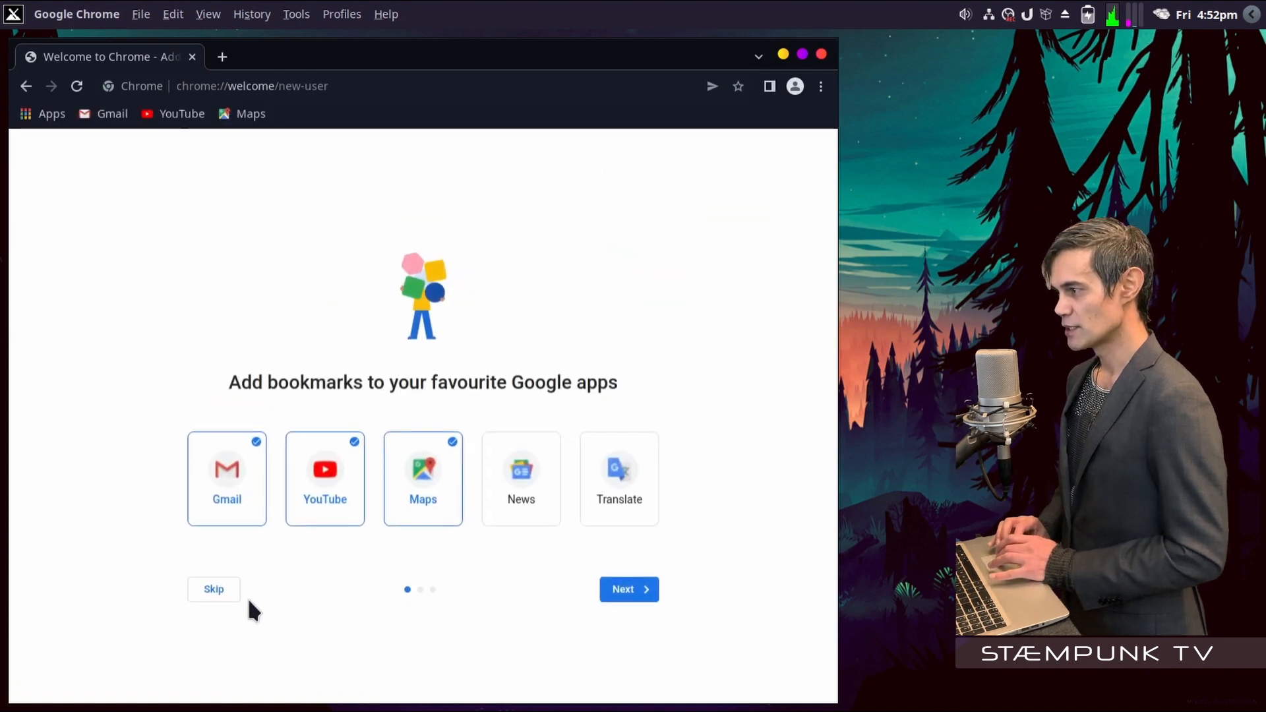
# Skip the bookmarks, background and default-browser pages of the Chrome setup
pyautogui.click(212, 594)
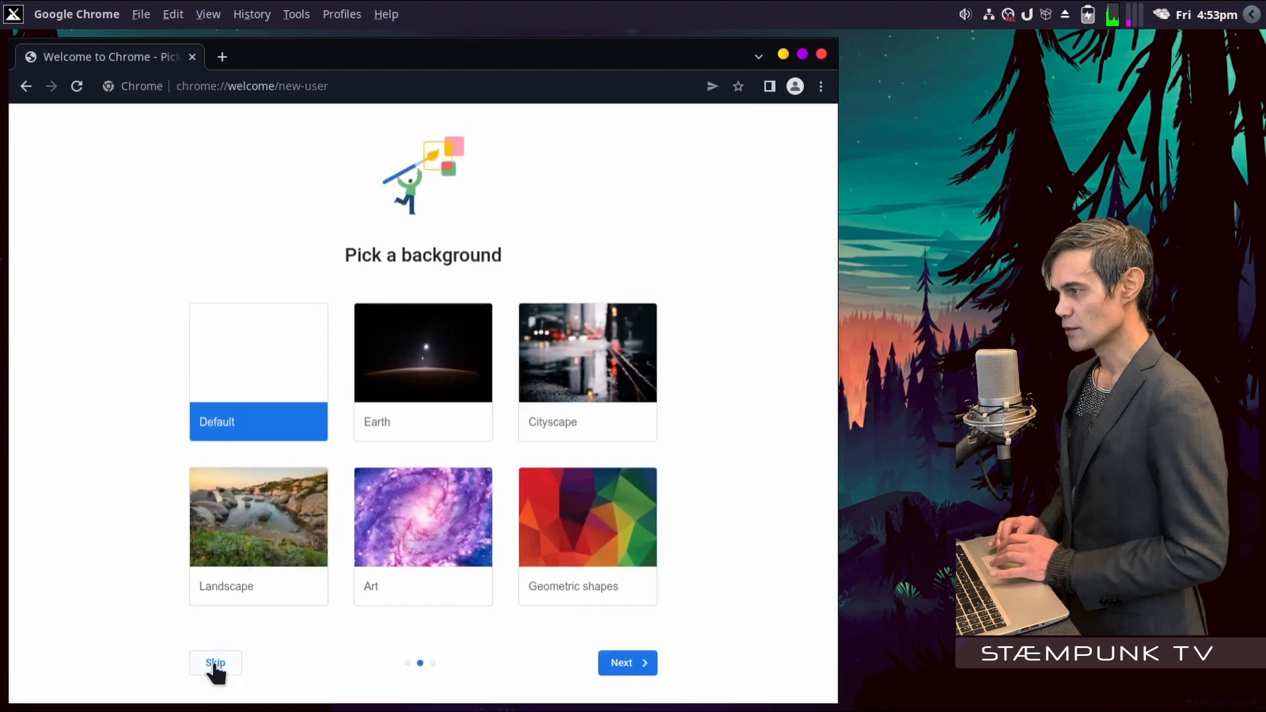
pyautogui.click(214, 662)
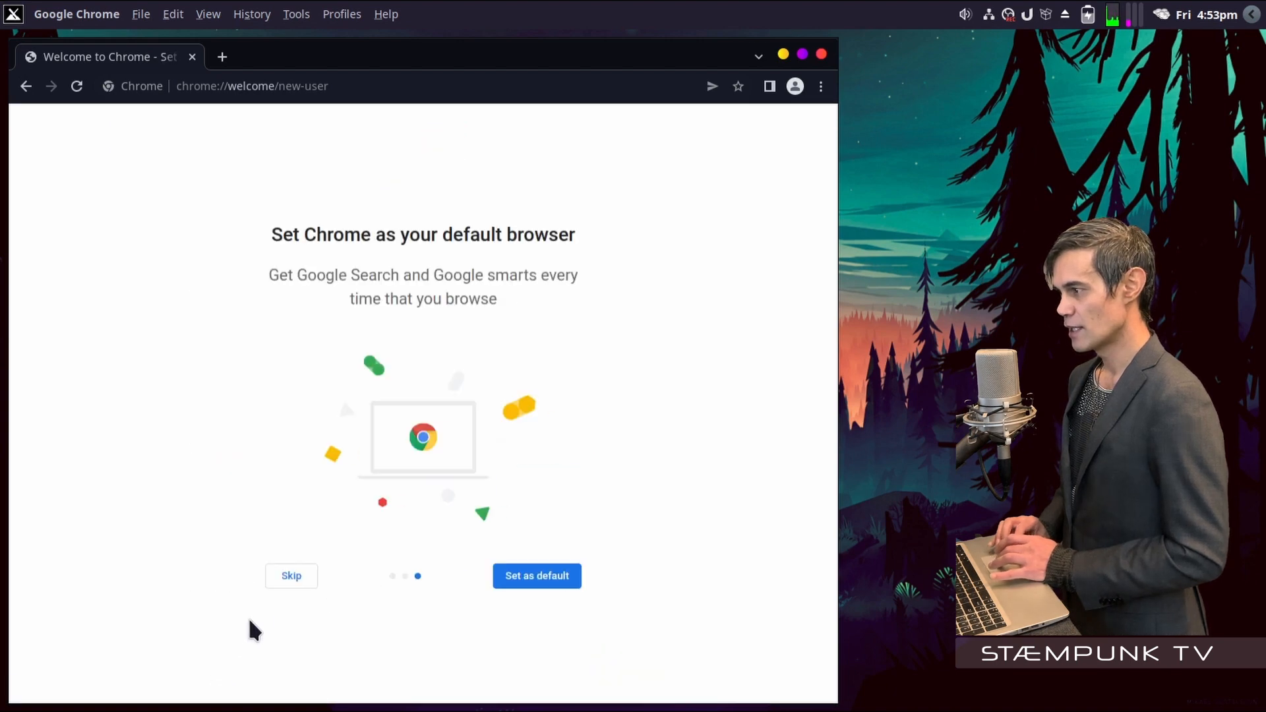
pyautogui.click(288, 579)
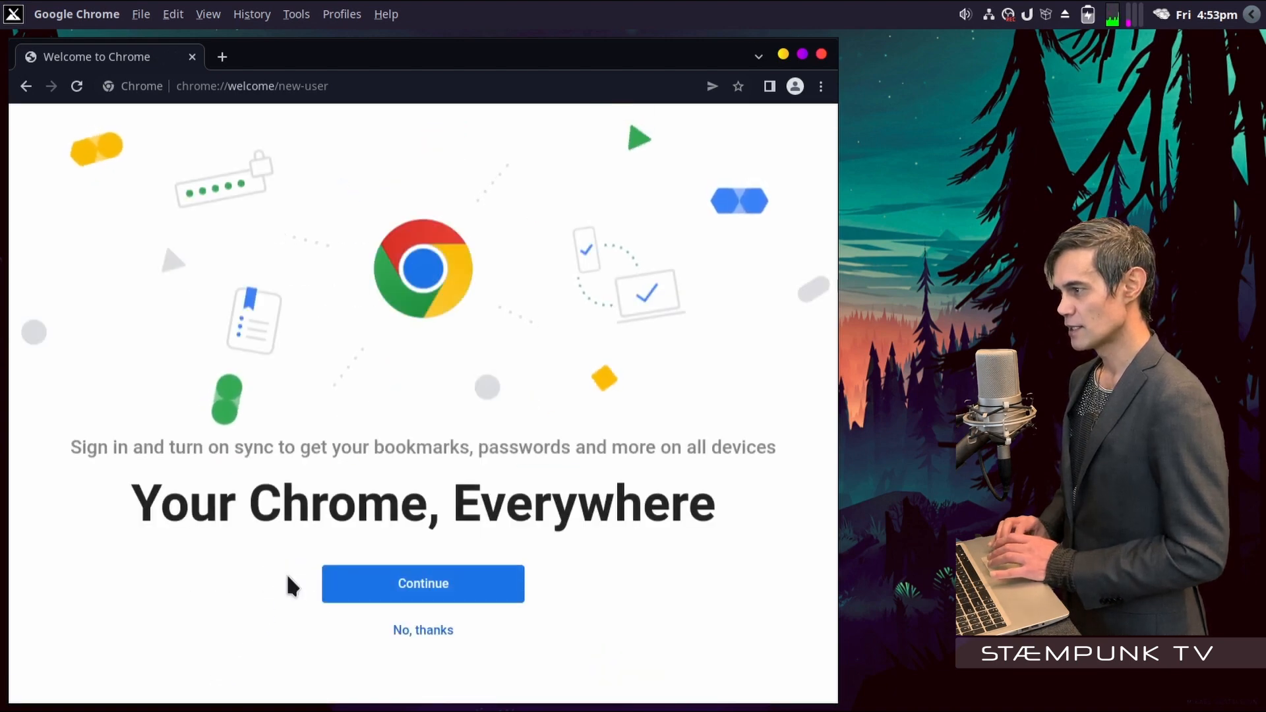
# Continue to the Chrome sync sign-in page, and replace its tab with a new empty tab without signing in
pyautogui.click(418, 585)
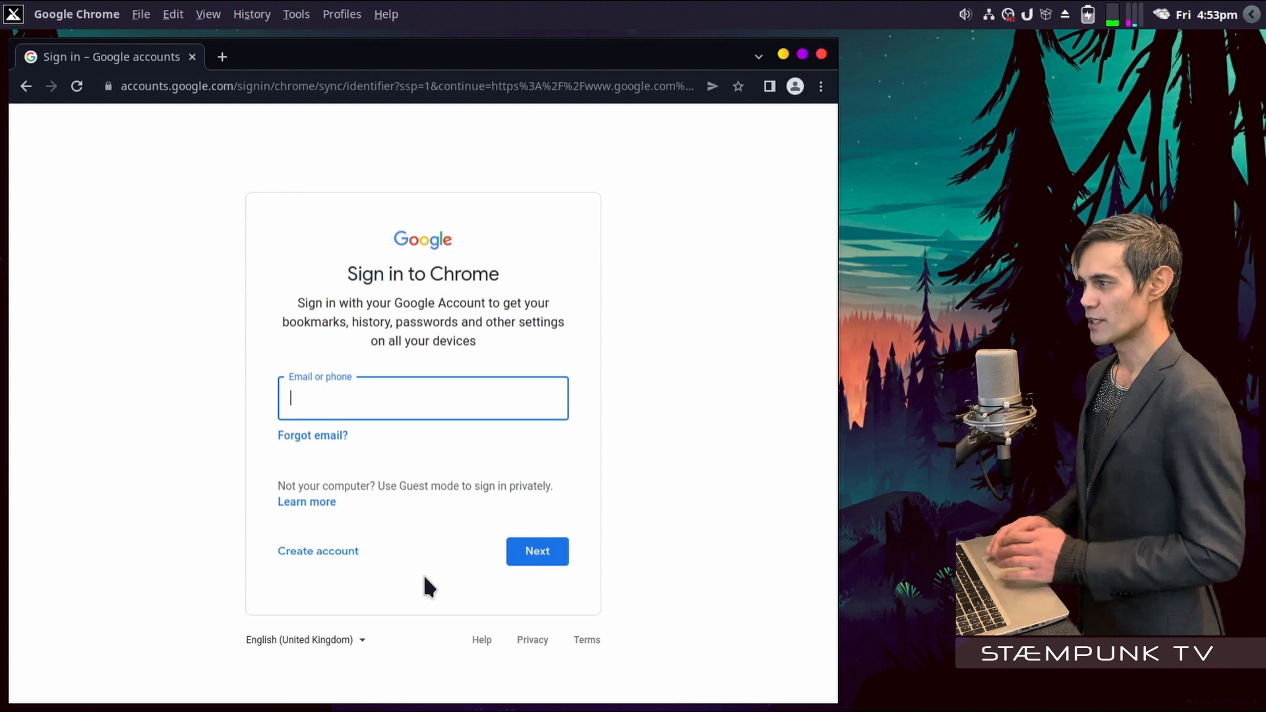
pyautogui.click(223, 57)
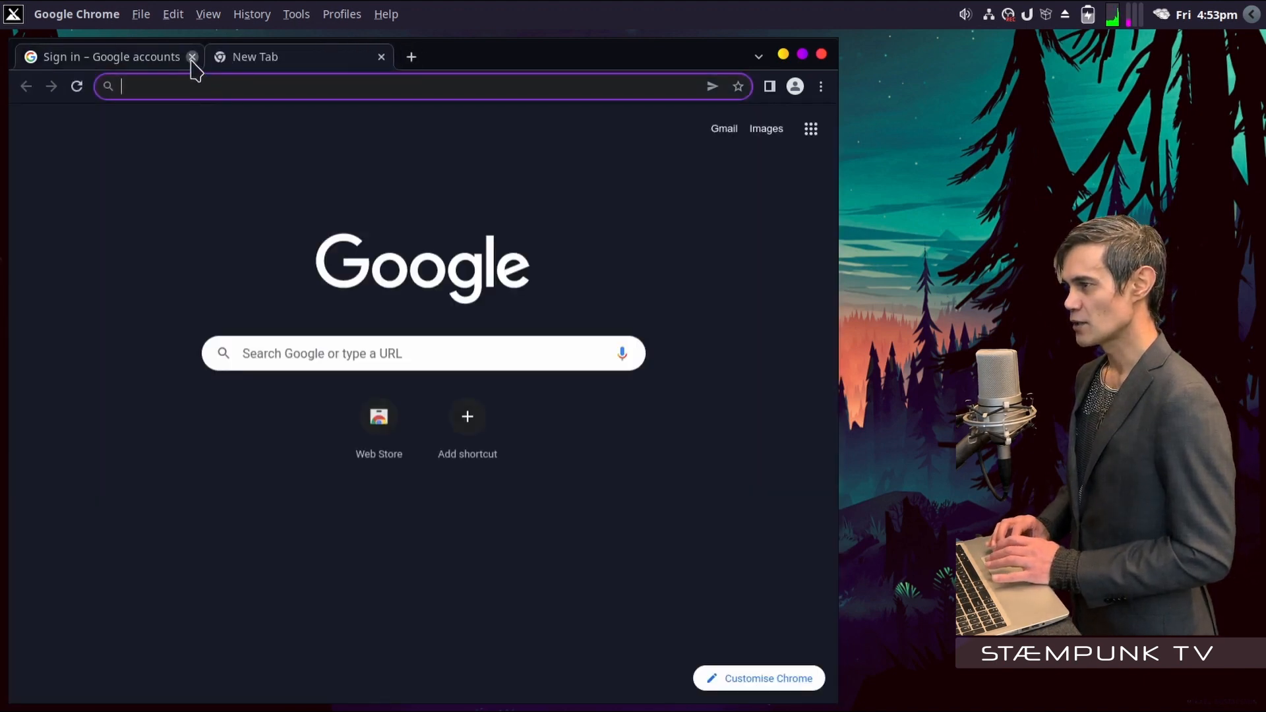
pyautogui.click(191, 58)
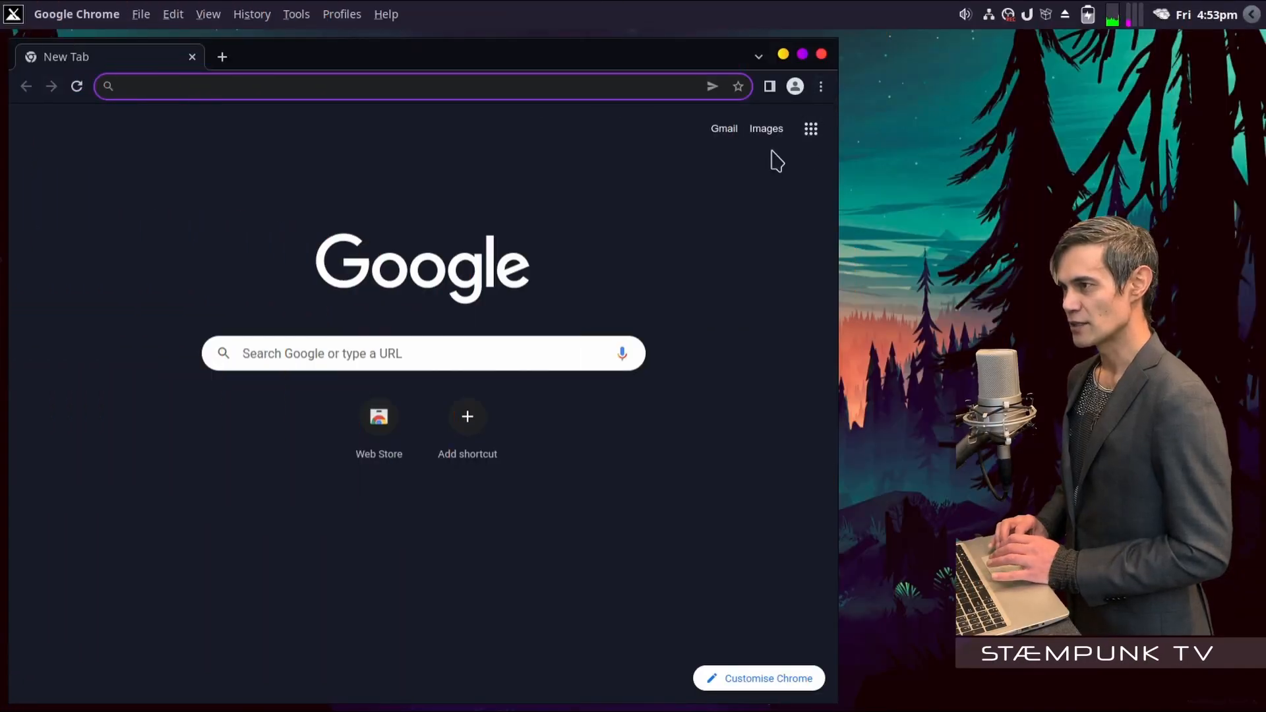
# Turn off Auto Sign-in and Offer to save passwords in the Auto-fill password settings, and return to the Auto-fill page
pyautogui.click(822, 86)
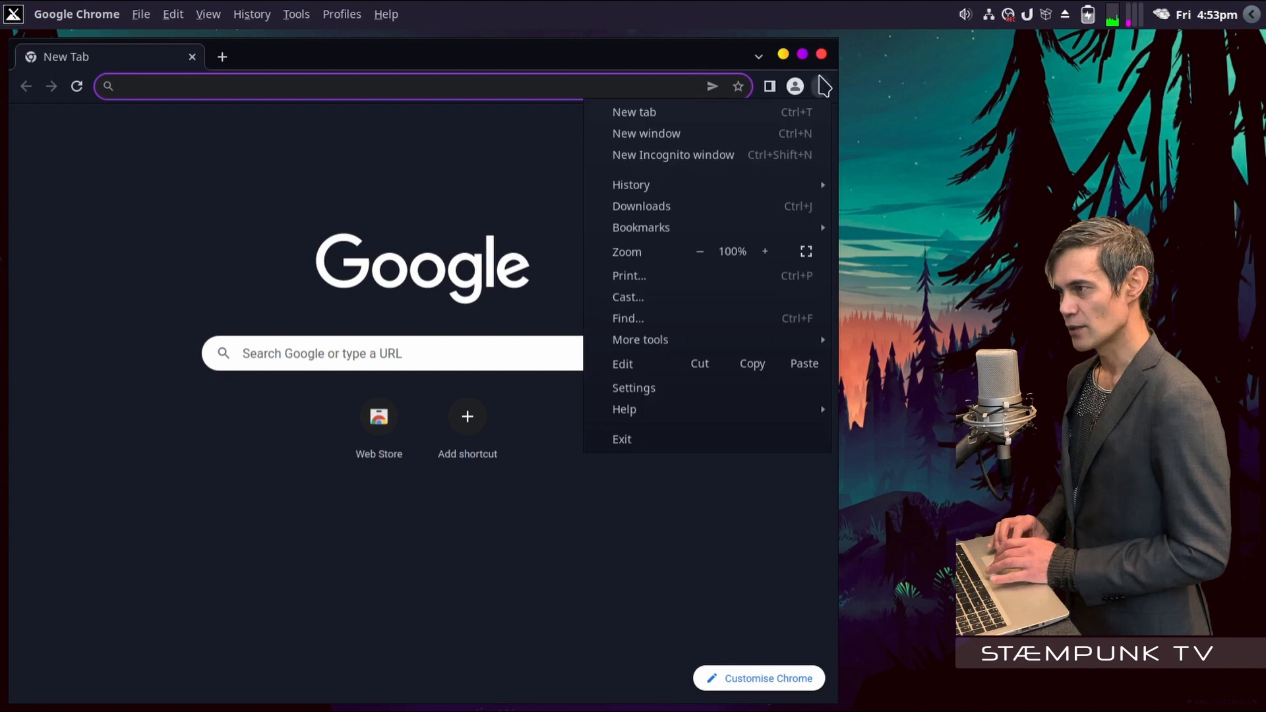
pyautogui.click(658, 393)
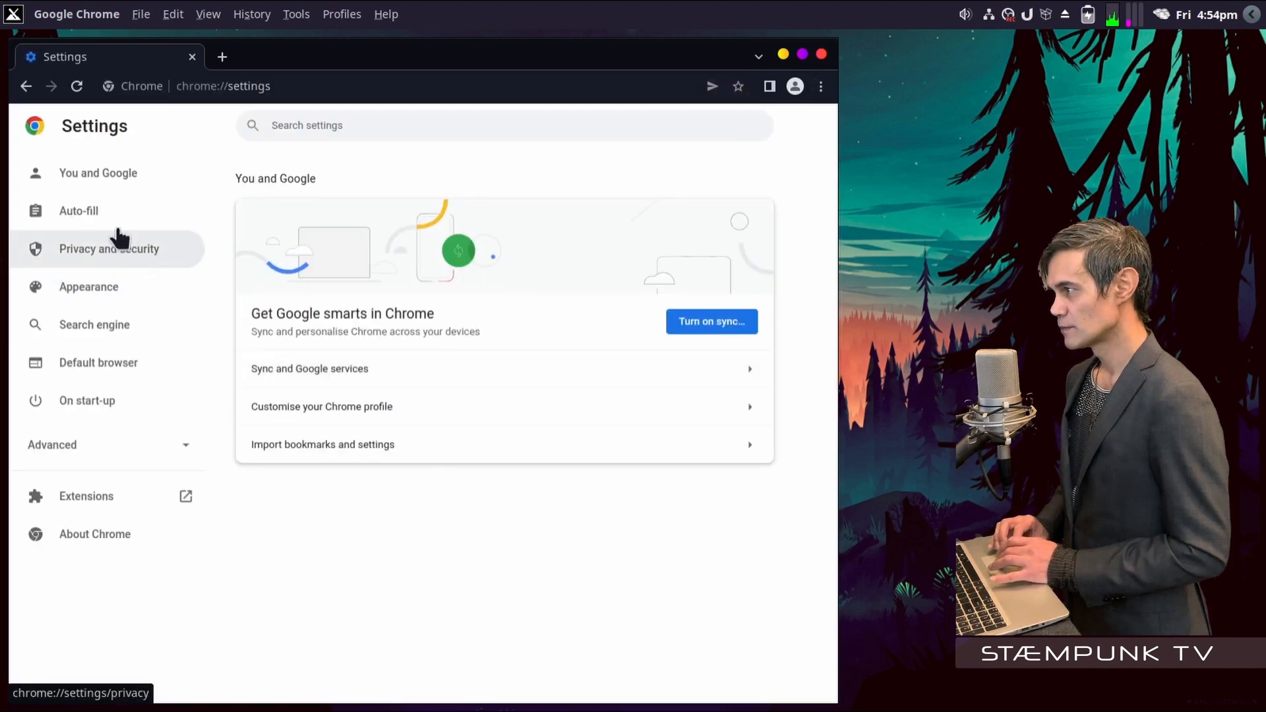
pyautogui.click(92, 214)
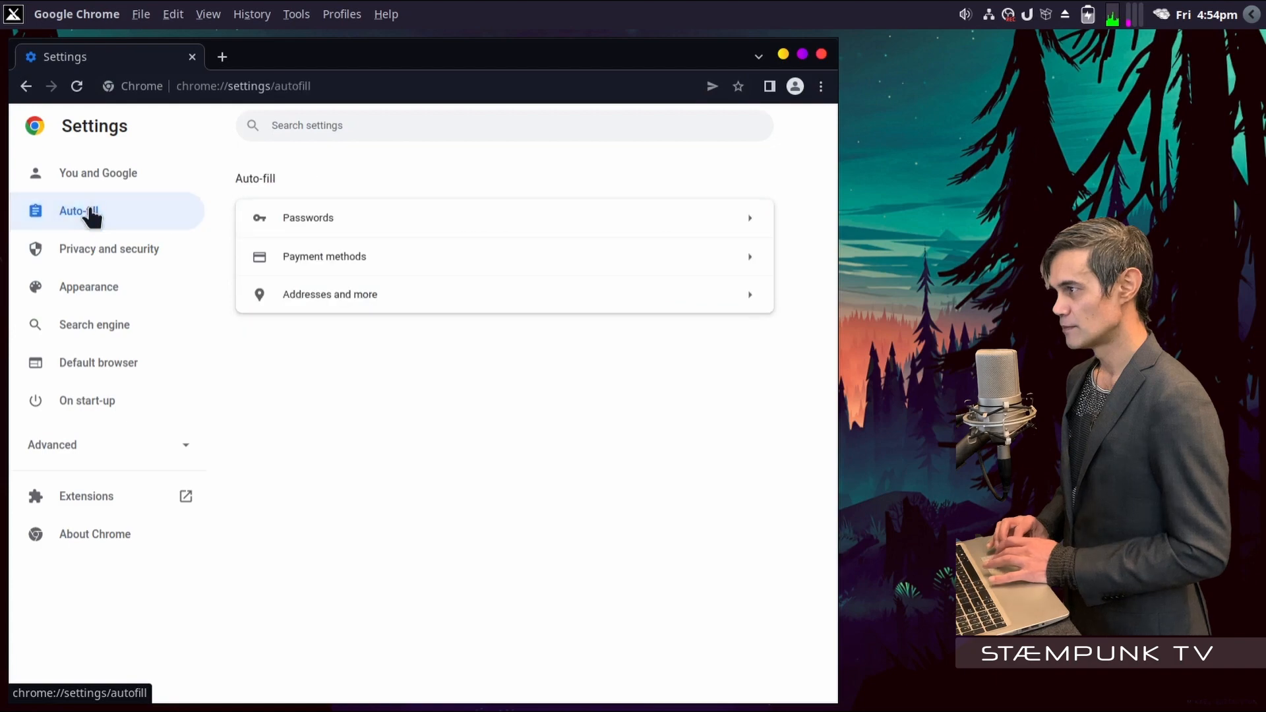
pyautogui.click(294, 220)
pyautogui.click(745, 278)
pyautogui.click(746, 225)
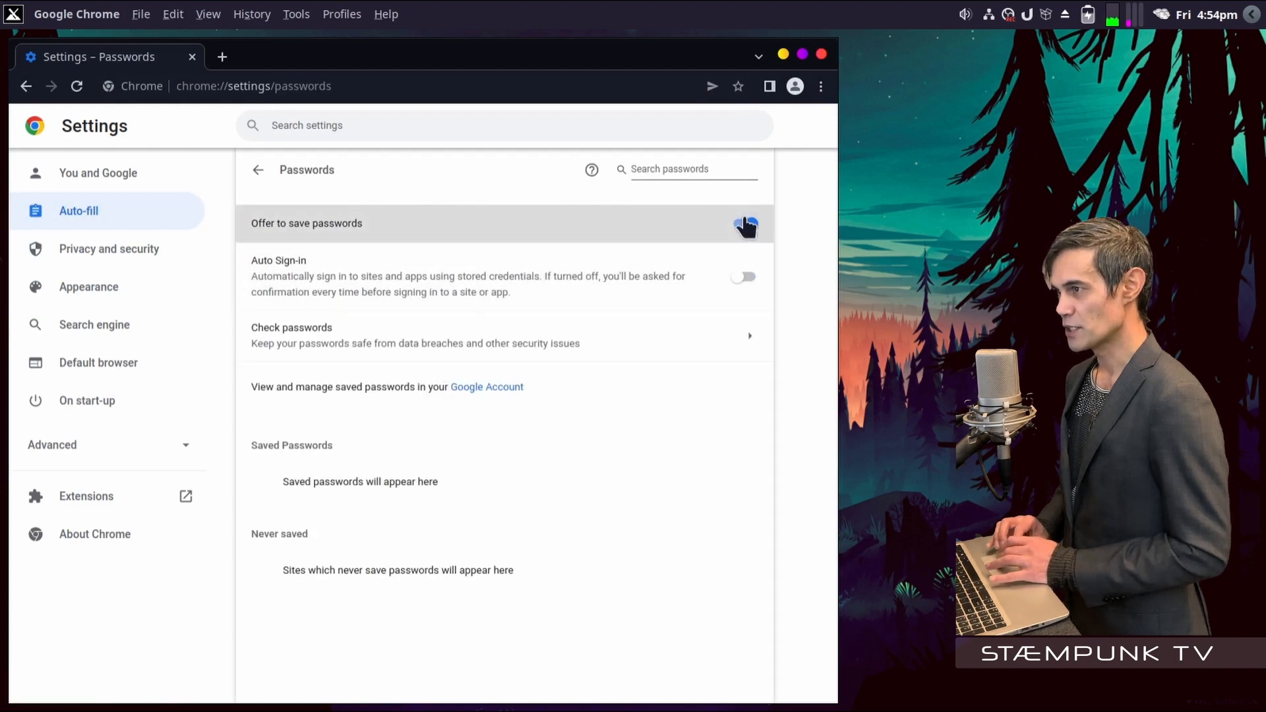
pyautogui.click(257, 171)
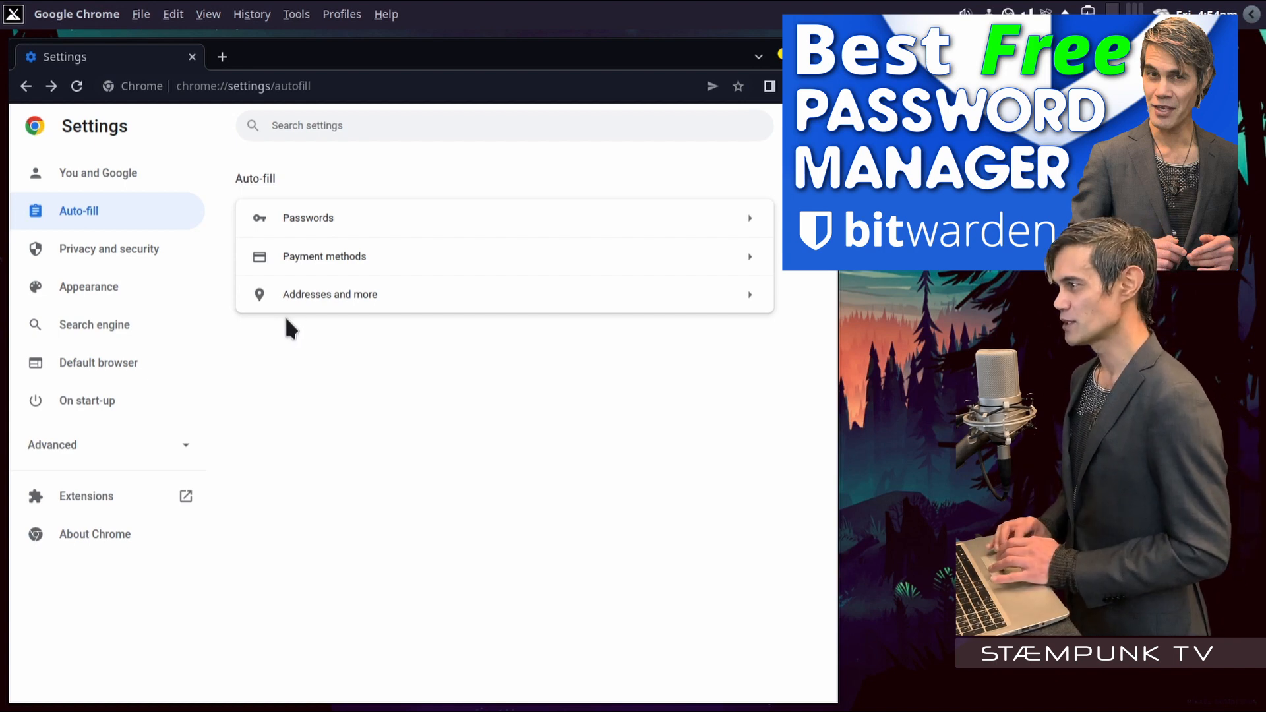
# Run the safety check in the Privacy and security settings and review its results
pyautogui.click(118, 251)
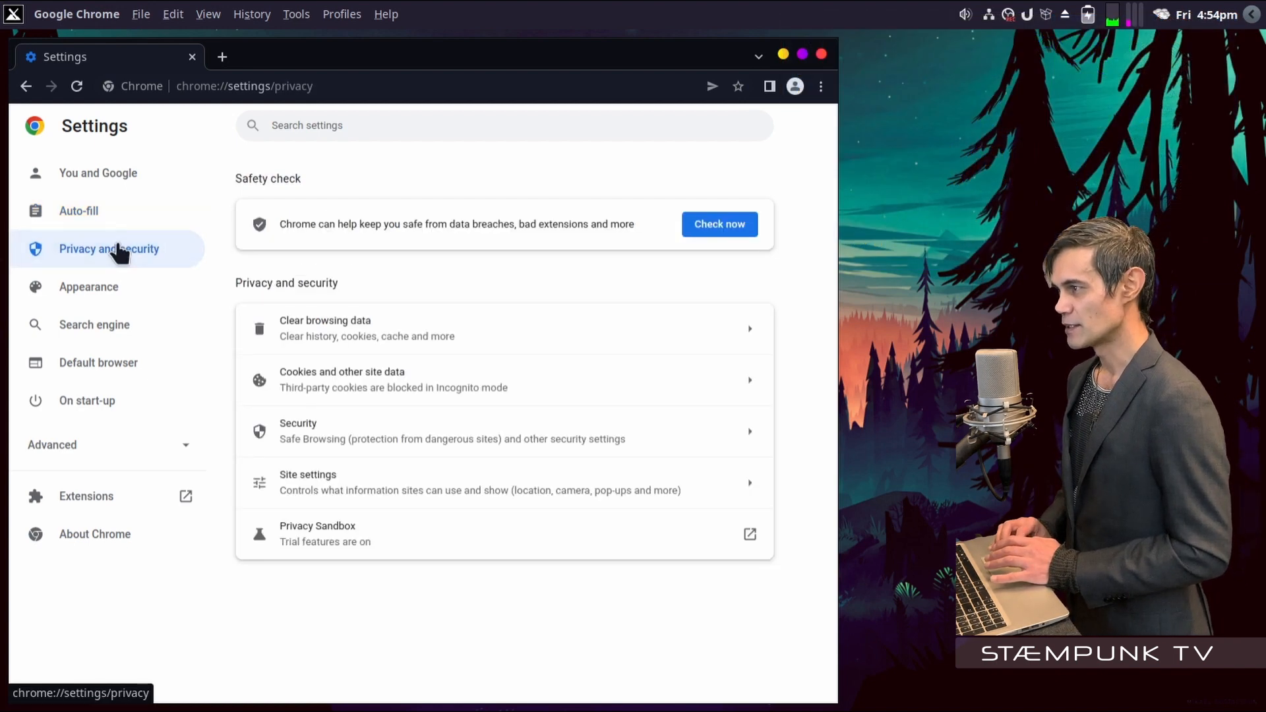
pyautogui.click(706, 225)
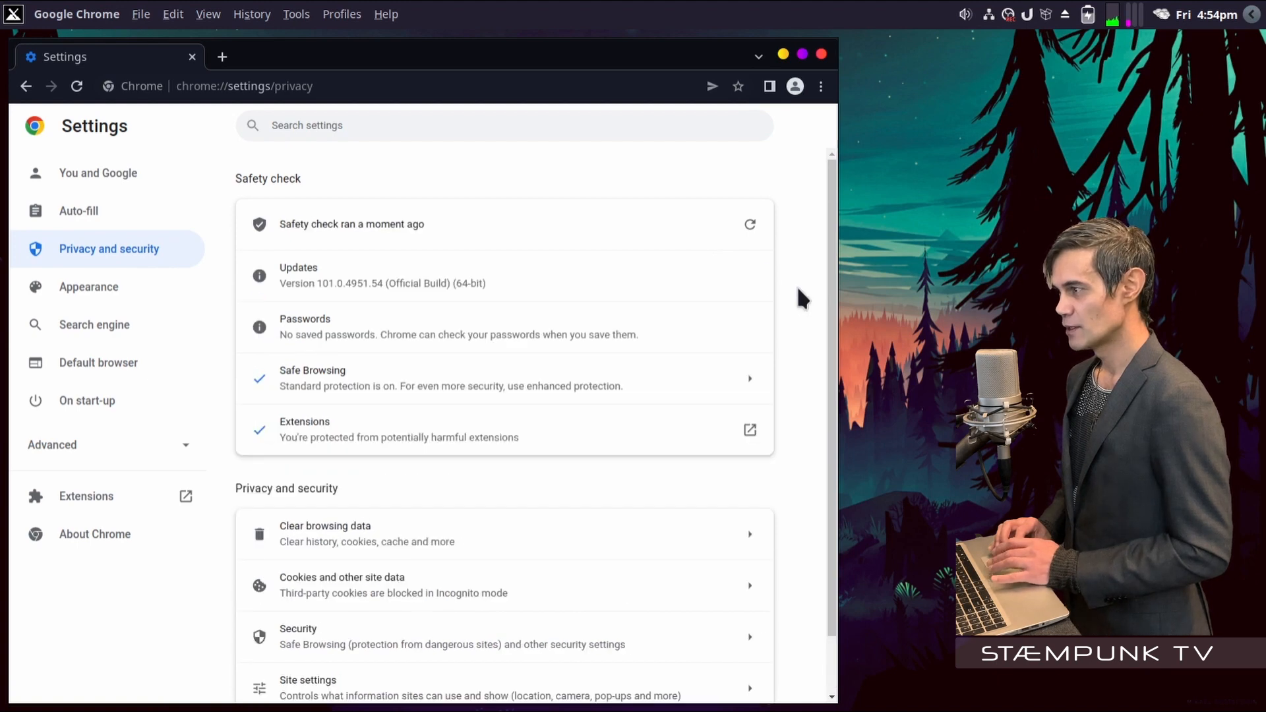
pyautogui.scroll(-2, 799, 291)
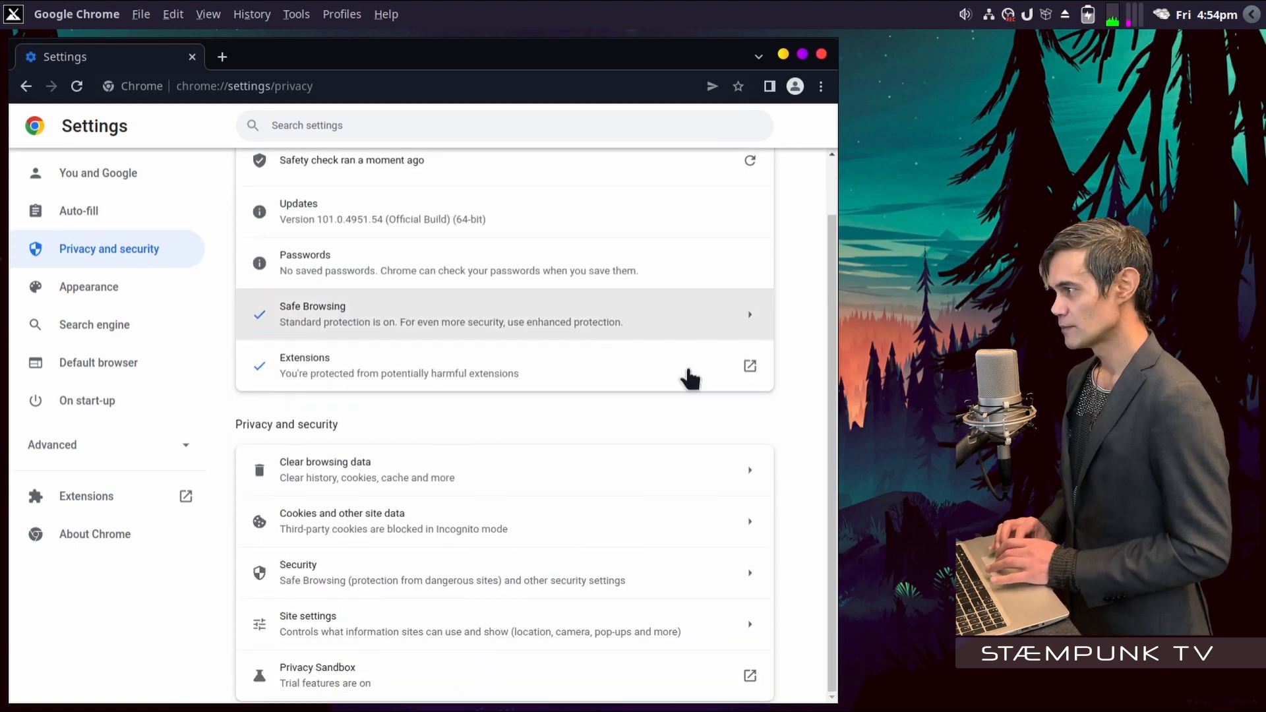
# From the Appearance settings, open the theme store and show the full Dark & Black Themes collection
pyautogui.click(90, 288)
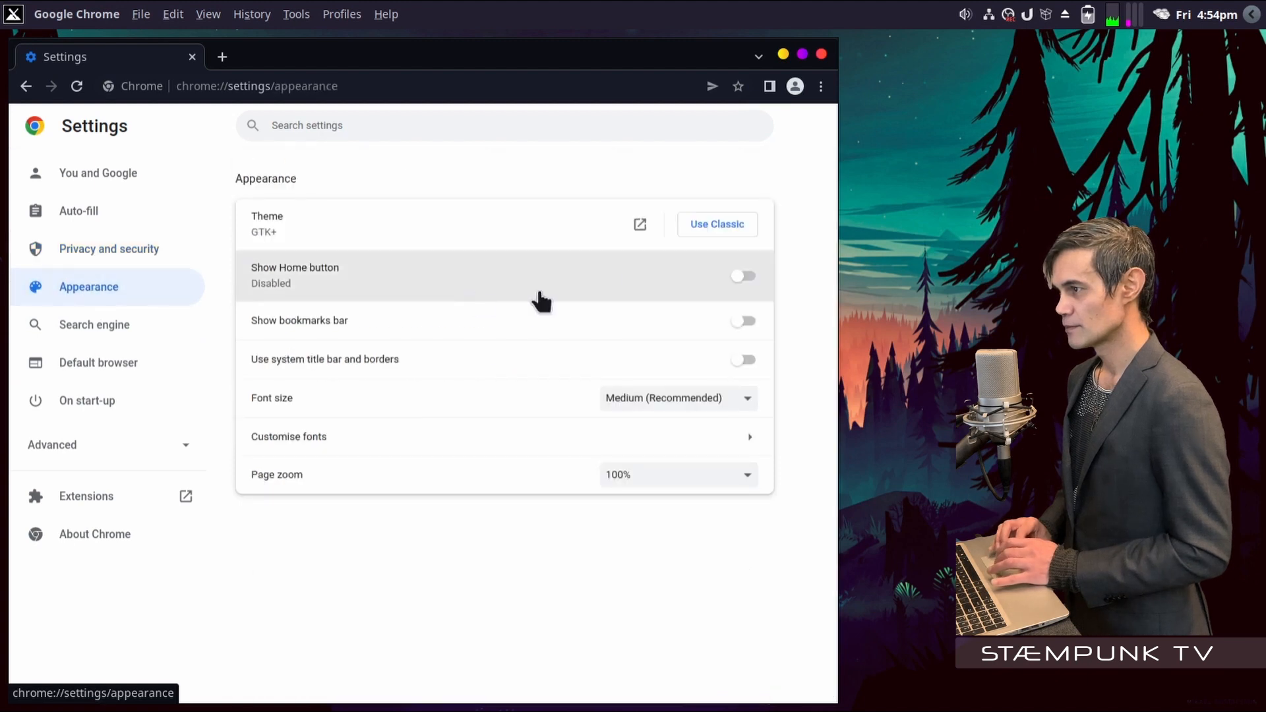
pyautogui.click(640, 225)
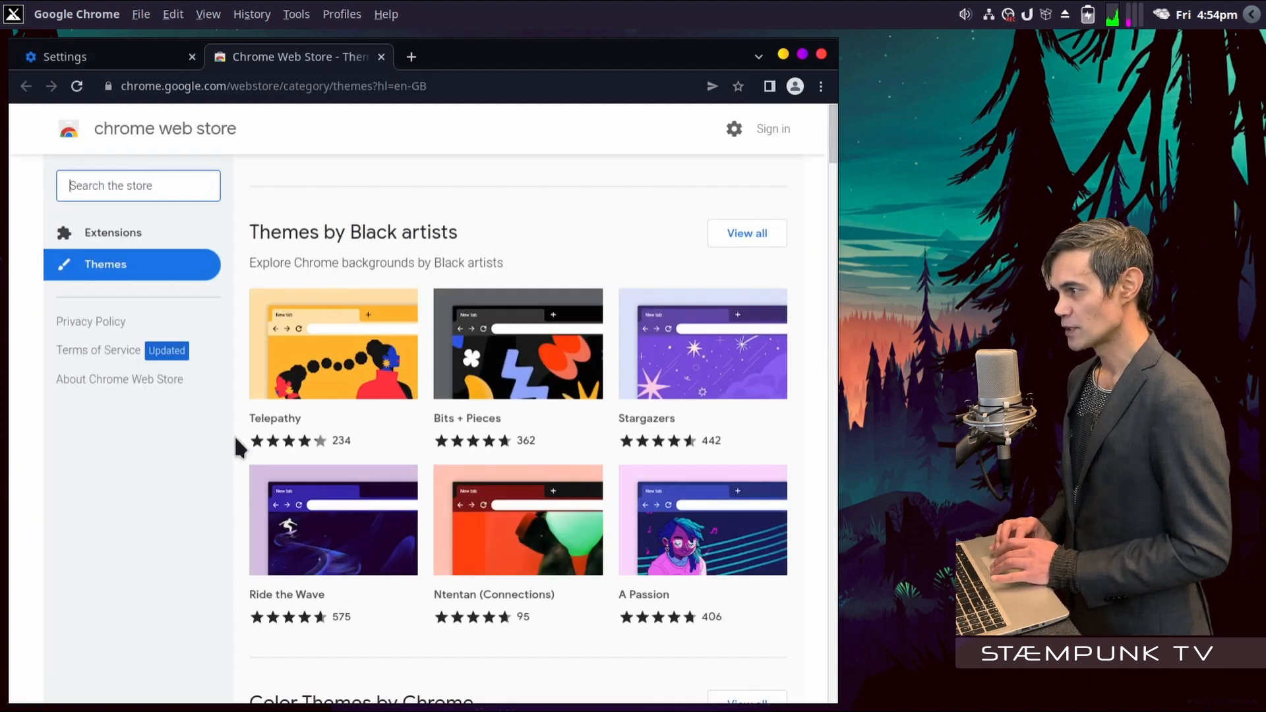
pyautogui.scroll(-6, 239, 447)
pyautogui.scroll(-7, 235, 434)
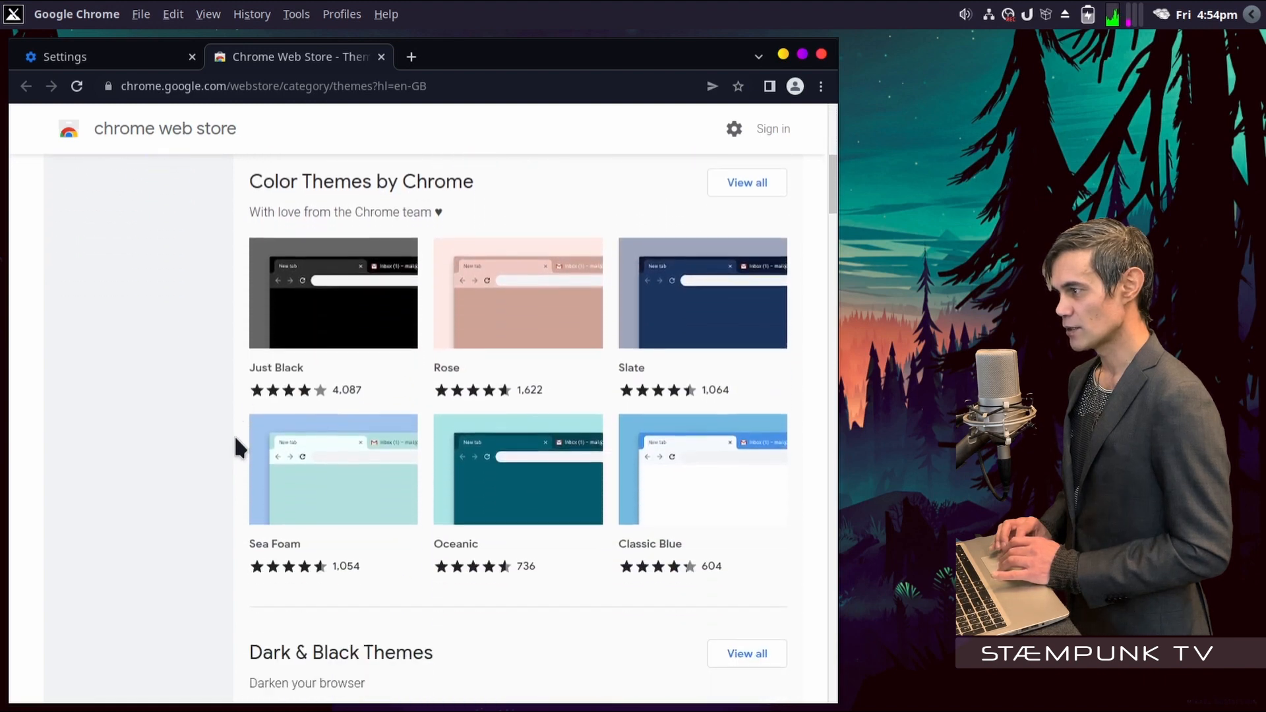
pyautogui.click(747, 341)
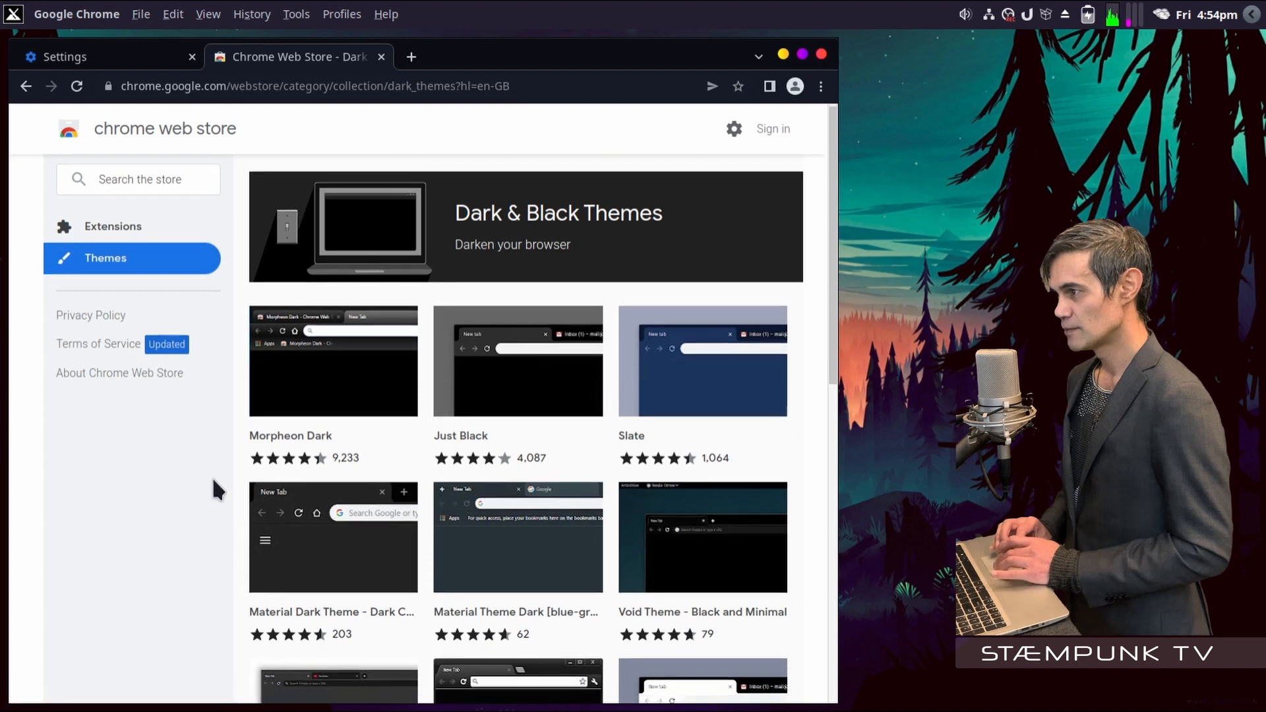
# Add the Morpheon Dark theme to Chrome and dismiss the installation notice
pyautogui.scroll(-1, 221, 435)
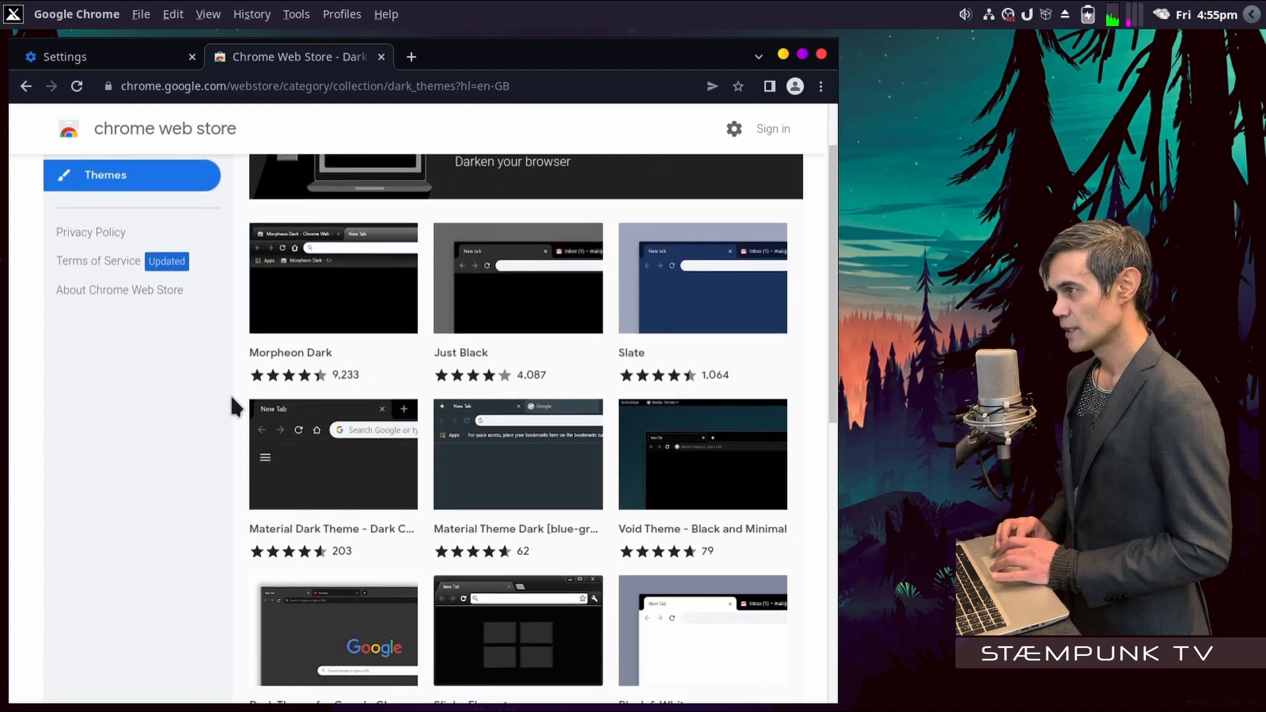
pyautogui.click(337, 294)
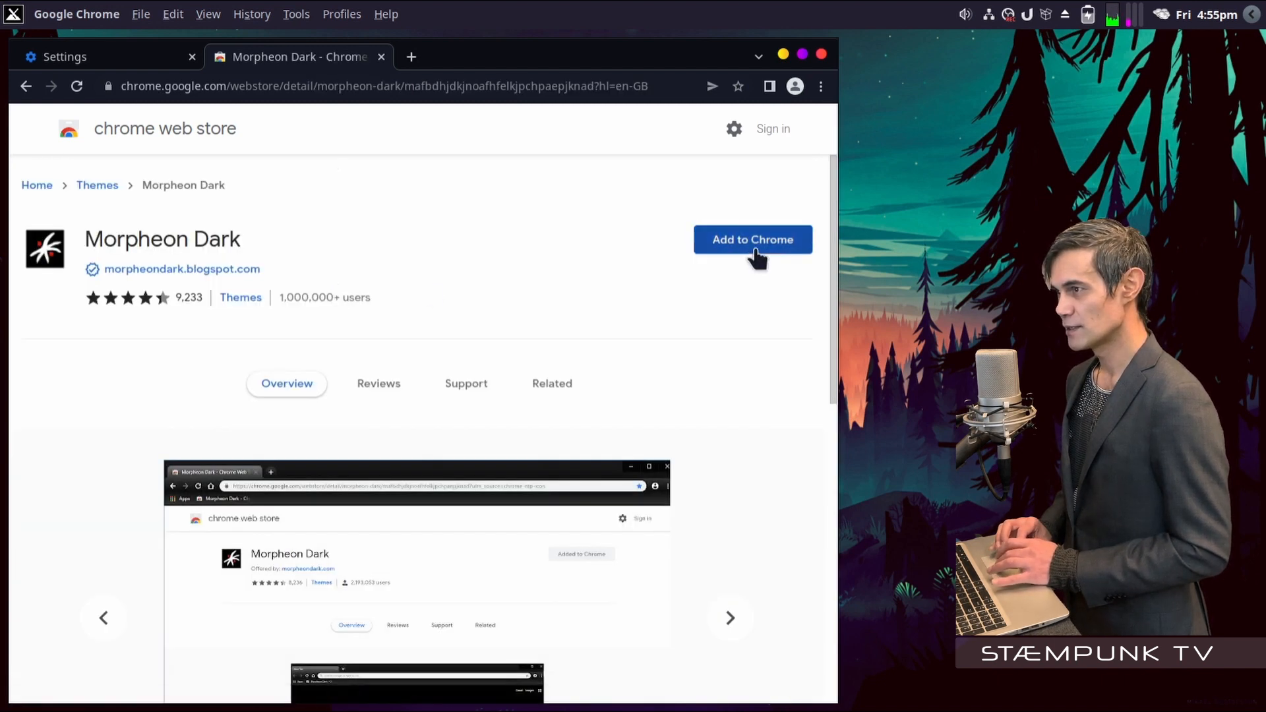
pyautogui.click(757, 254)
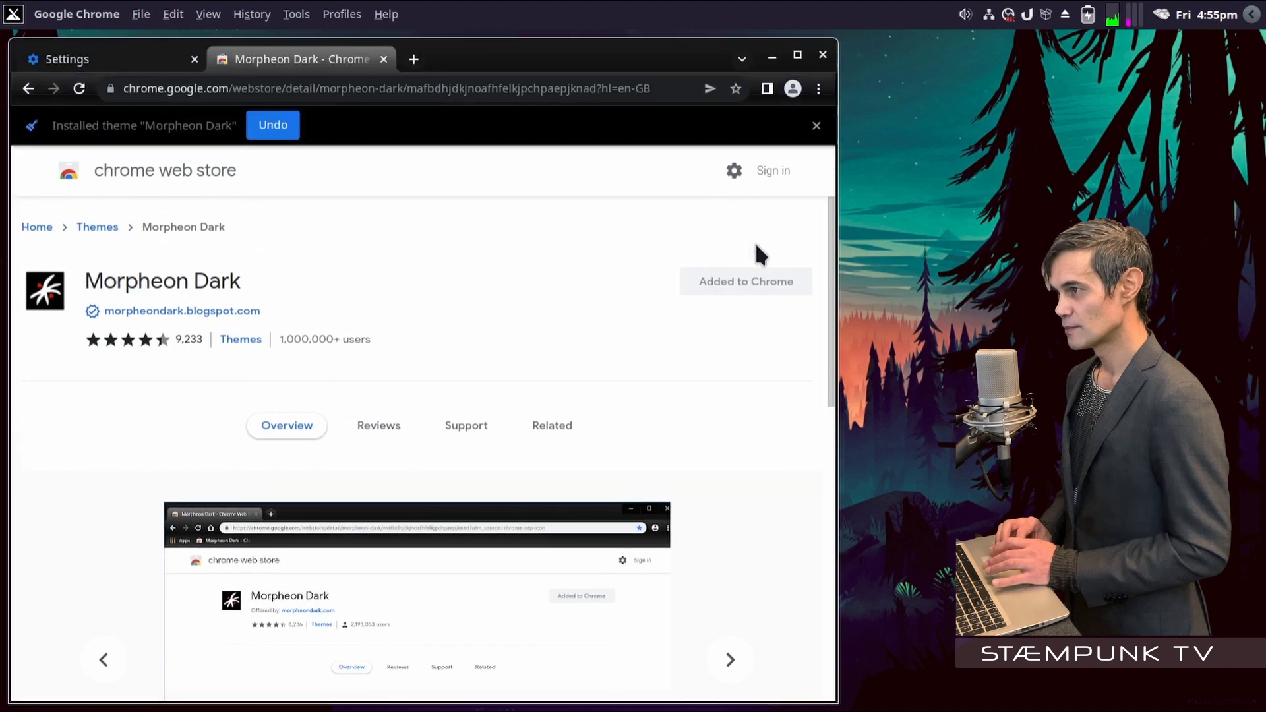
pyautogui.click(817, 126)
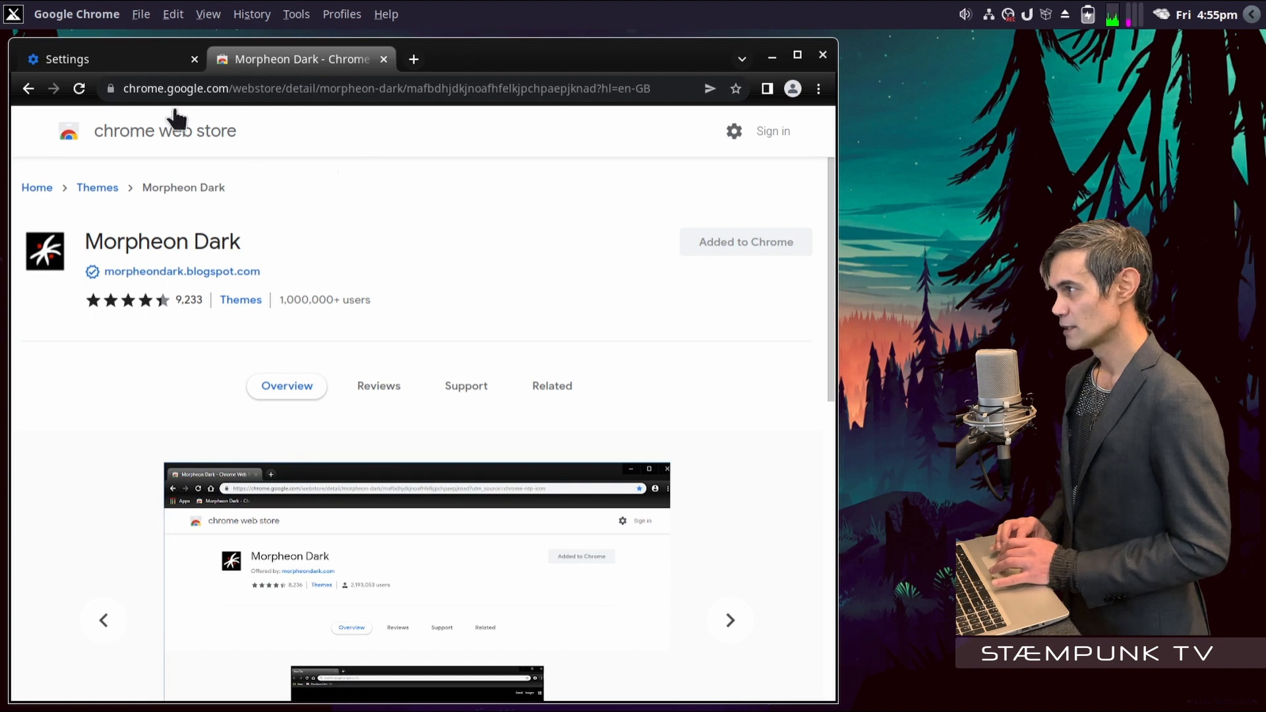
# Return to the Appearance settings and turn on Show Home button with New Tab page as its target
pyautogui.click(132, 66)
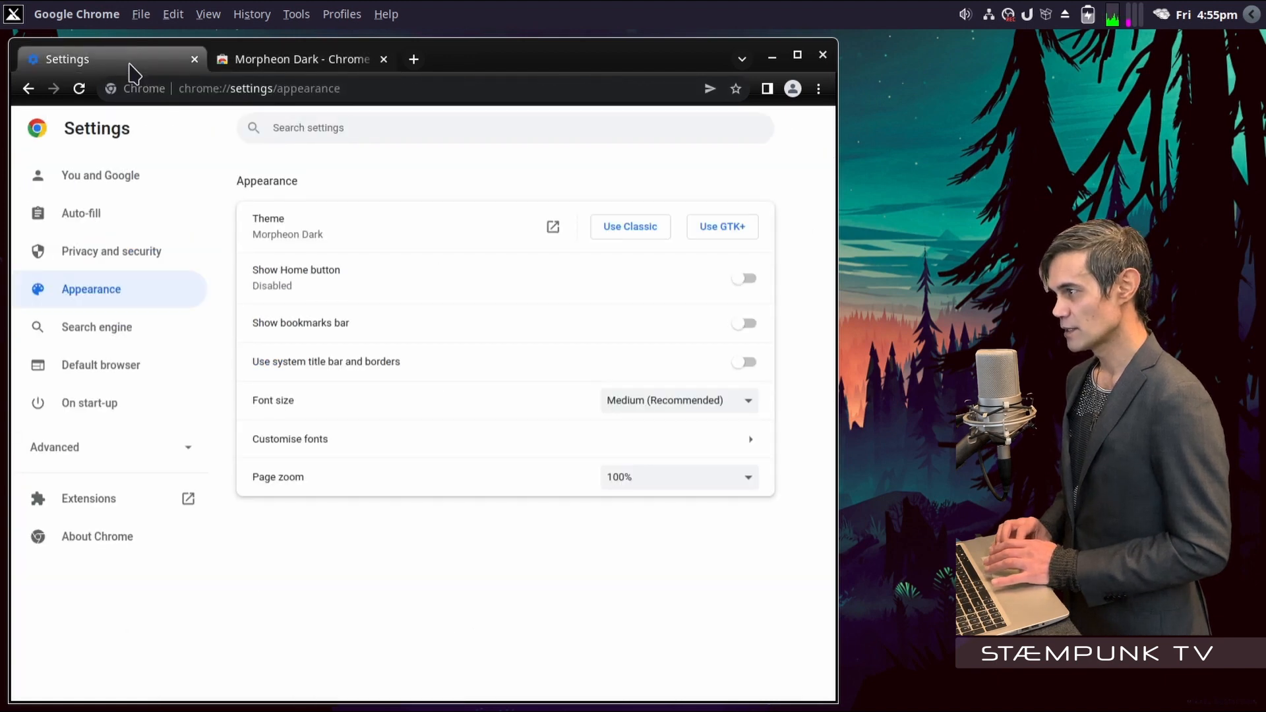
pyautogui.click(742, 283)
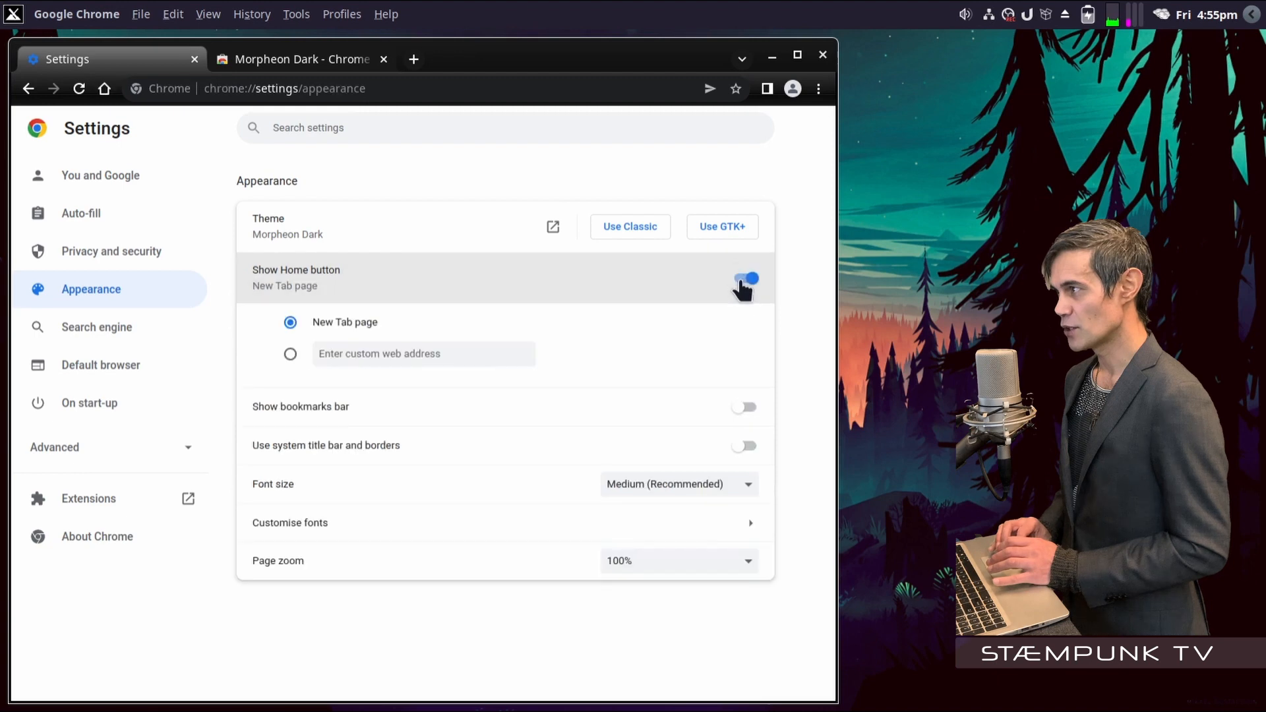
pyautogui.click(438, 350)
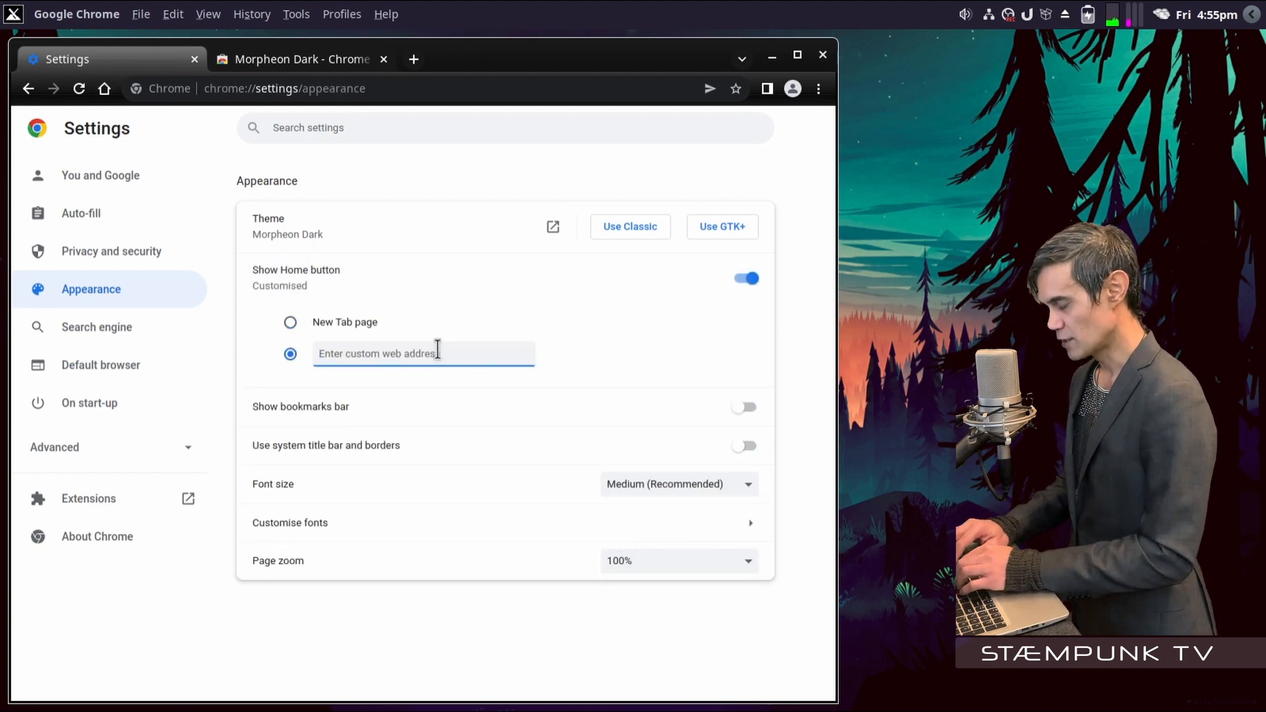
pyautogui.write('htt')
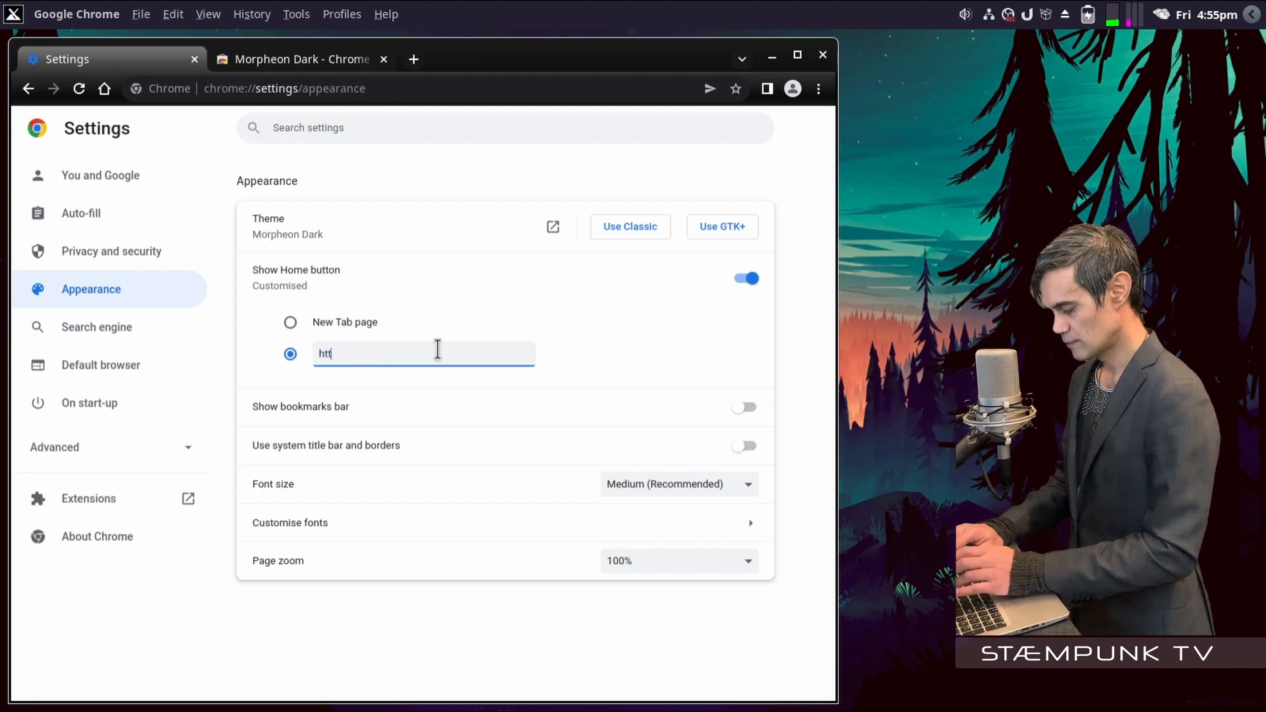
pyautogui.write('ps://youtube.com')
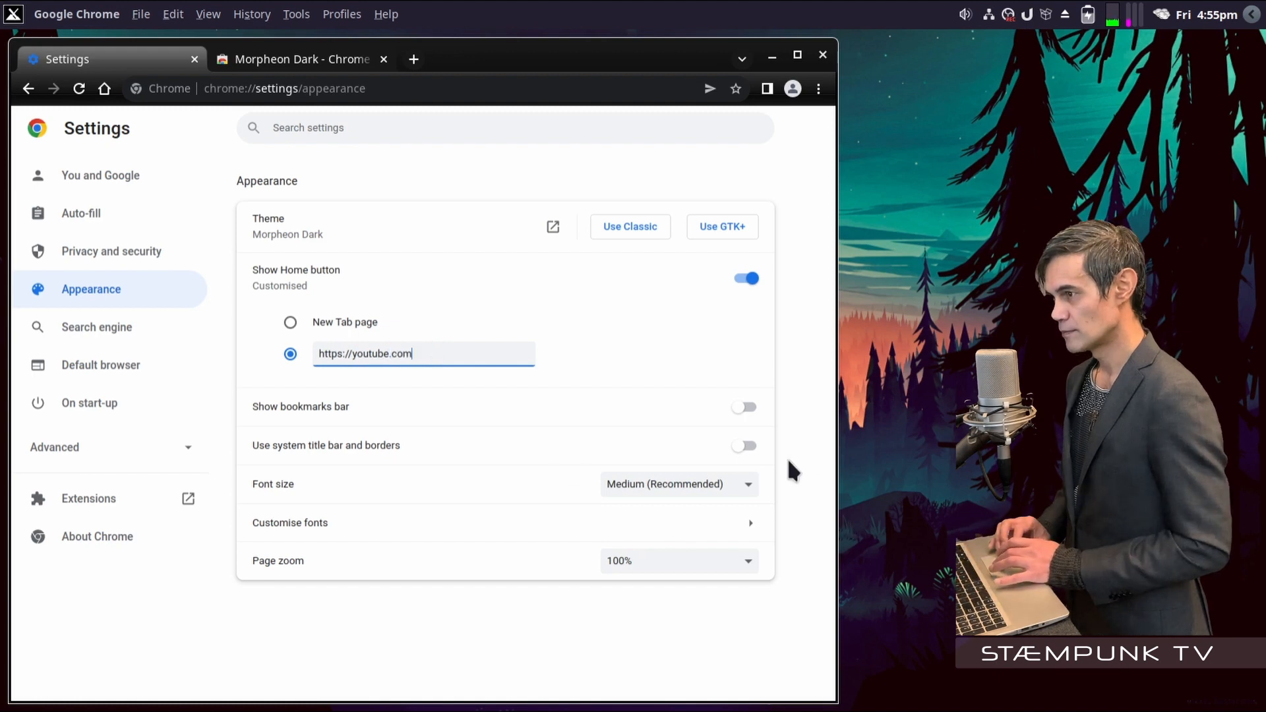
pyautogui.press('Return')
pyautogui.click(751, 449)
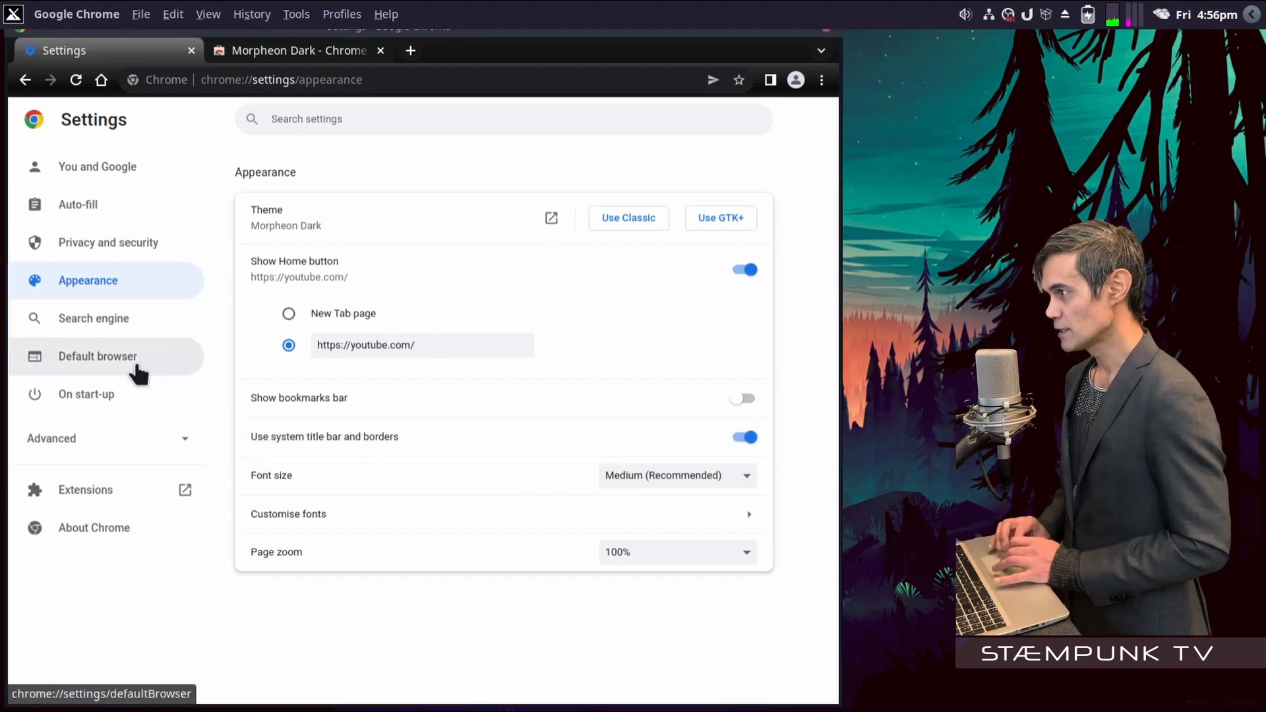
# Examine which search engines are available for the address bar, leaving the selection as it is
pyautogui.click(108, 323)
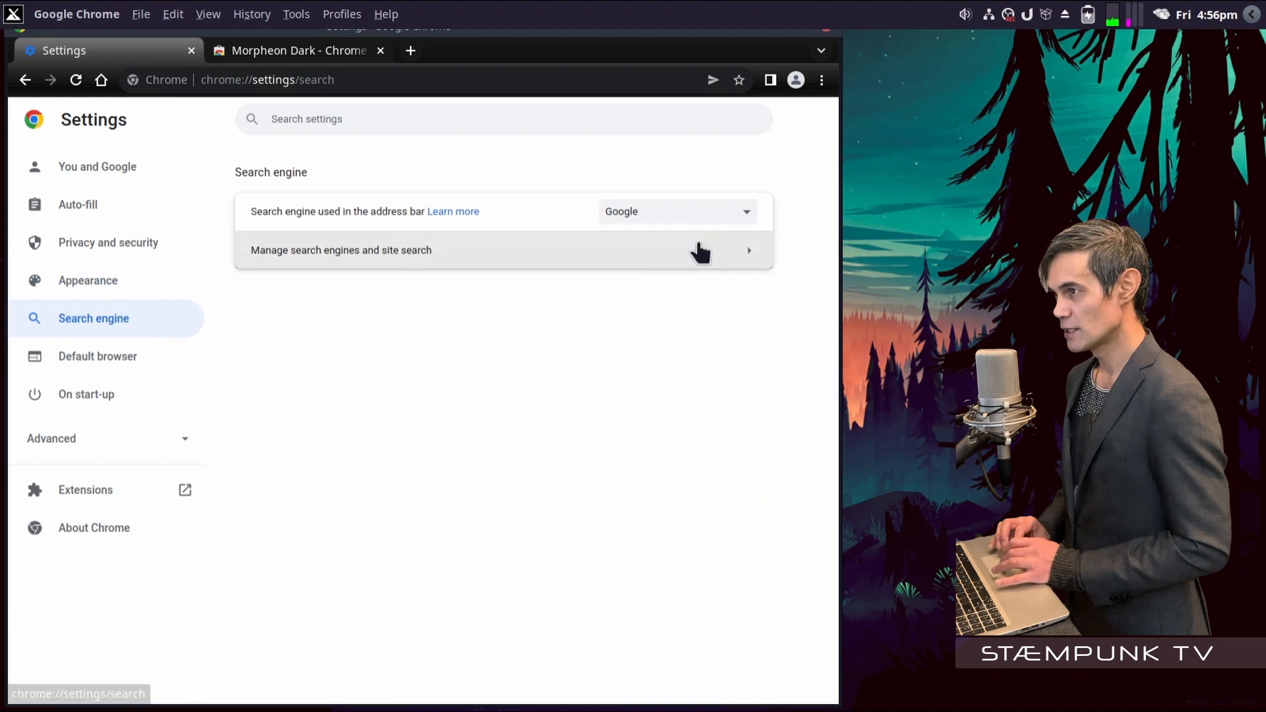
pyautogui.click(746, 211)
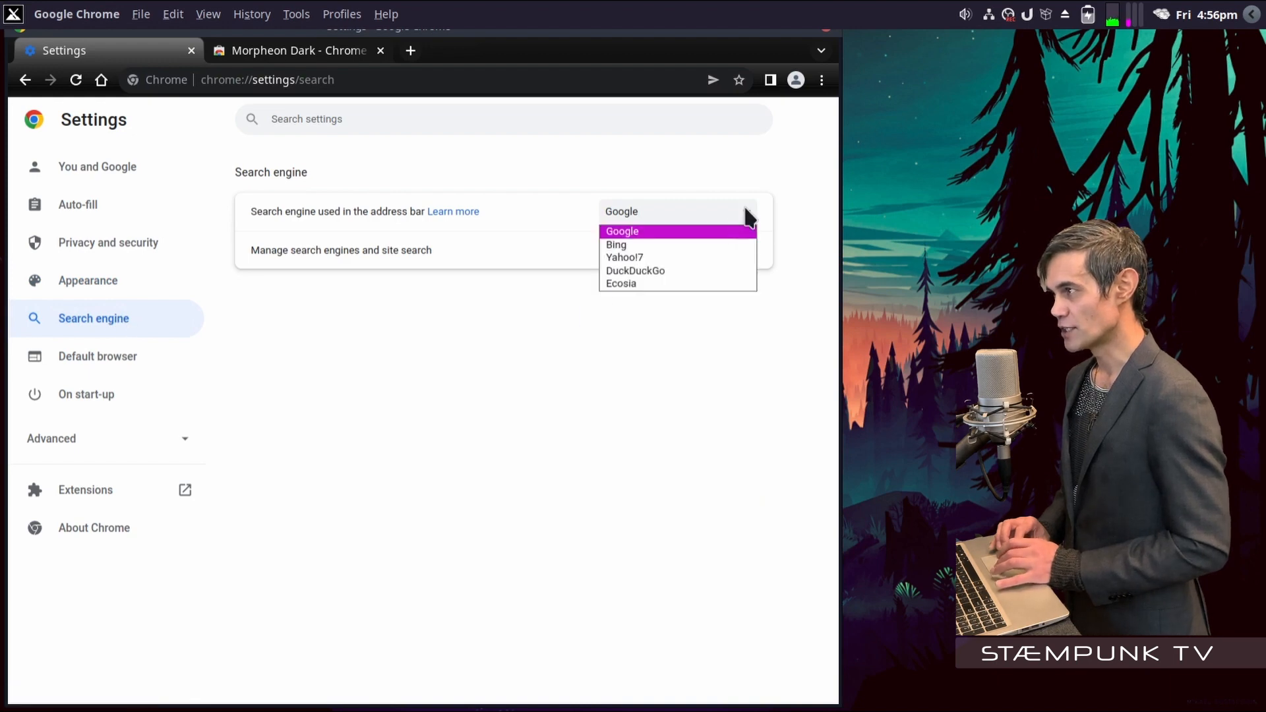
pyautogui.click(622, 457)
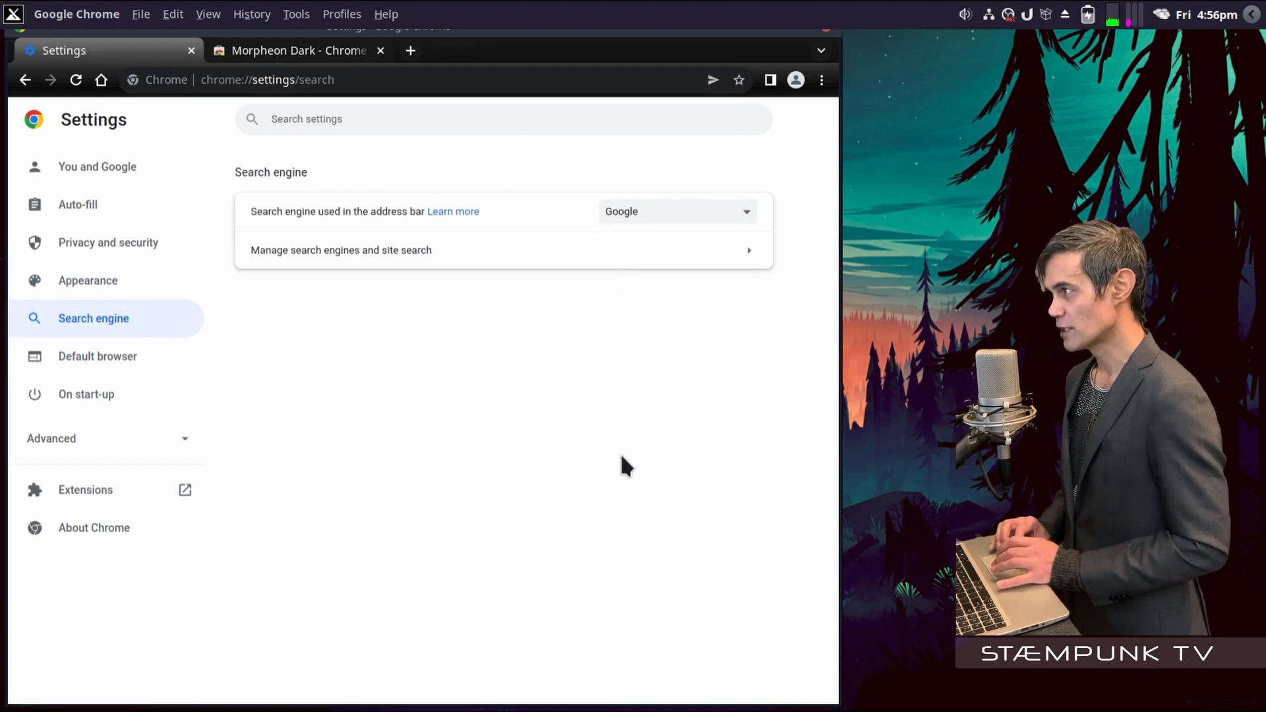
# Check the default browser setting and set the start-up behaviour to Continue where you left off
pyautogui.click(104, 360)
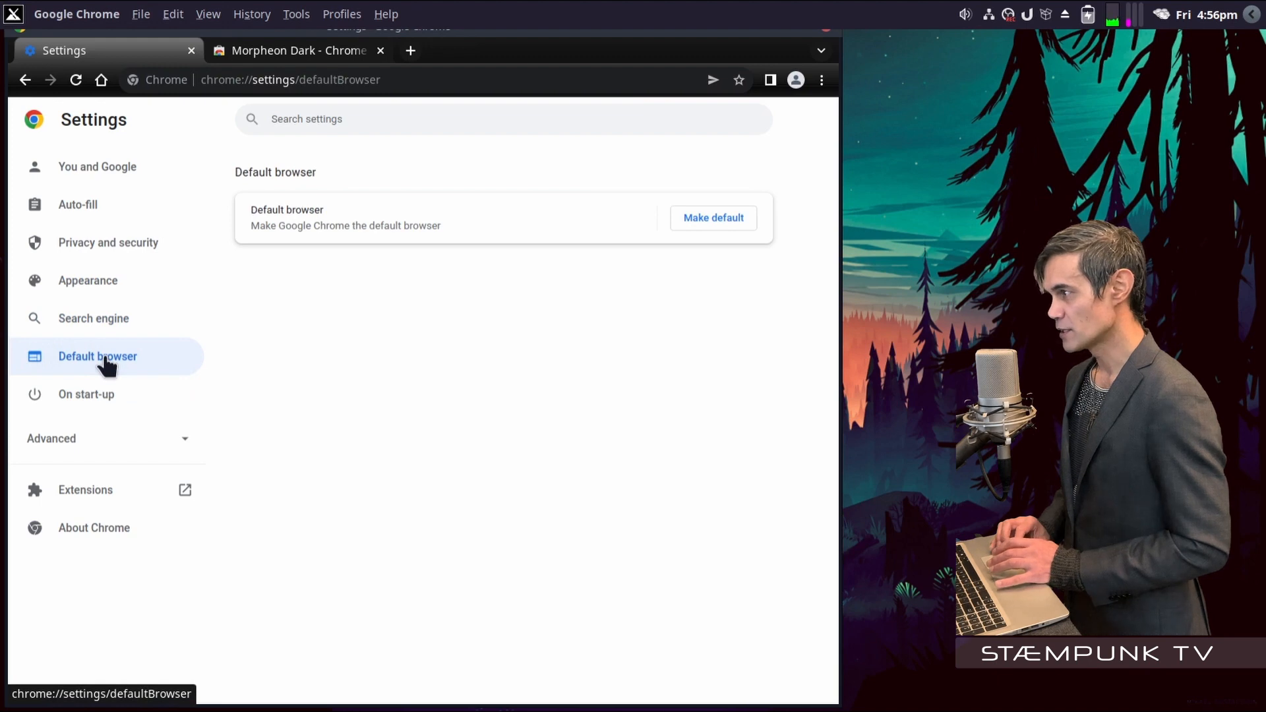
pyautogui.click(96, 409)
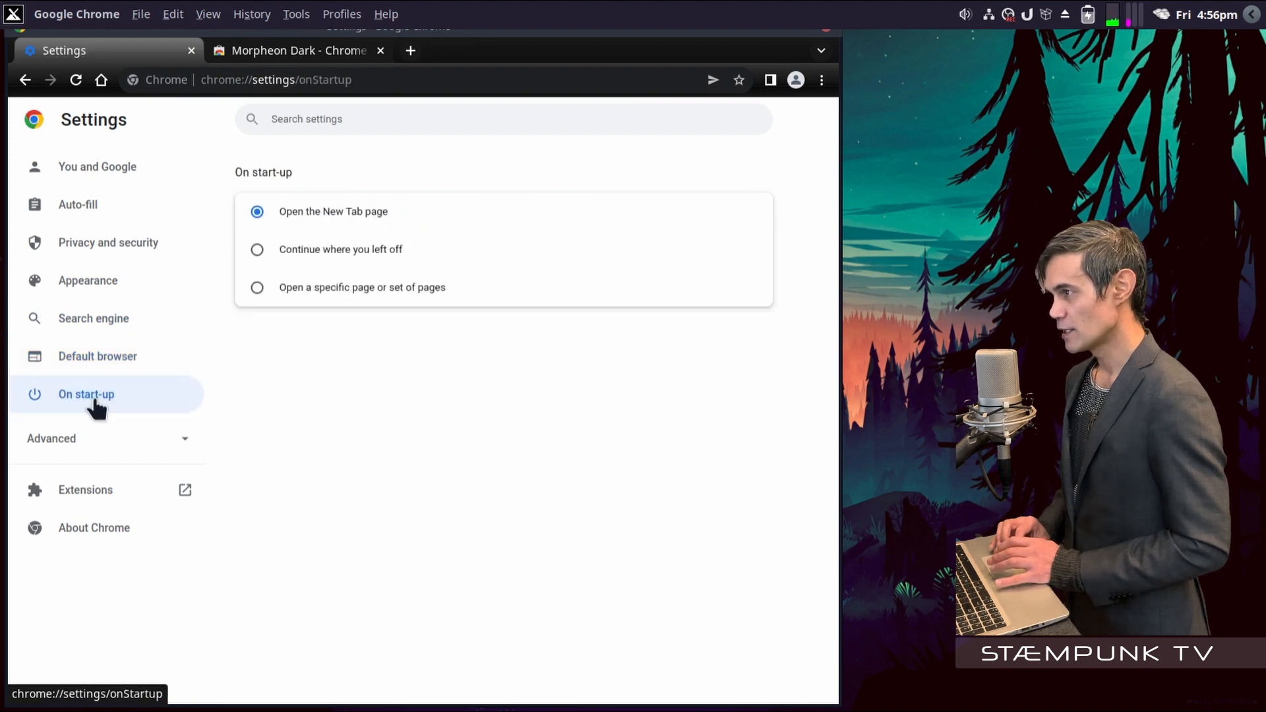
pyautogui.click(257, 250)
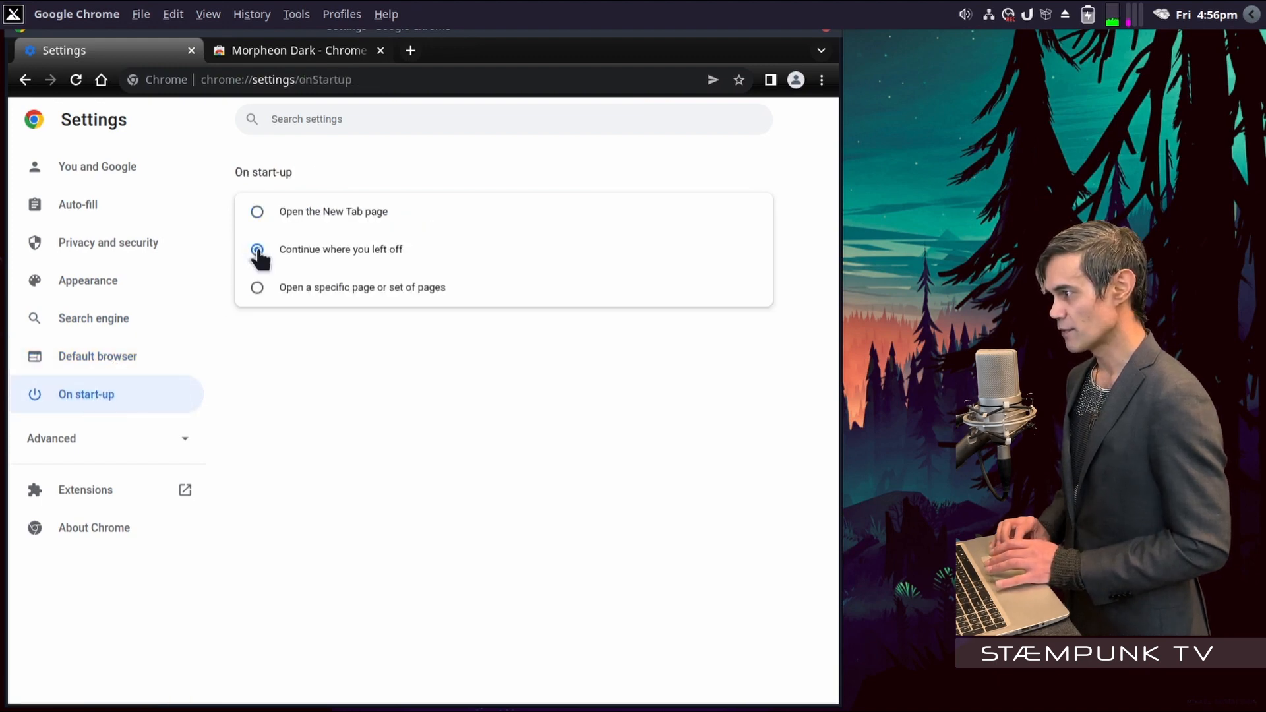
# In the advanced Downloads settings, turn on Ask where to save each file before downloading
pyautogui.click(175, 441)
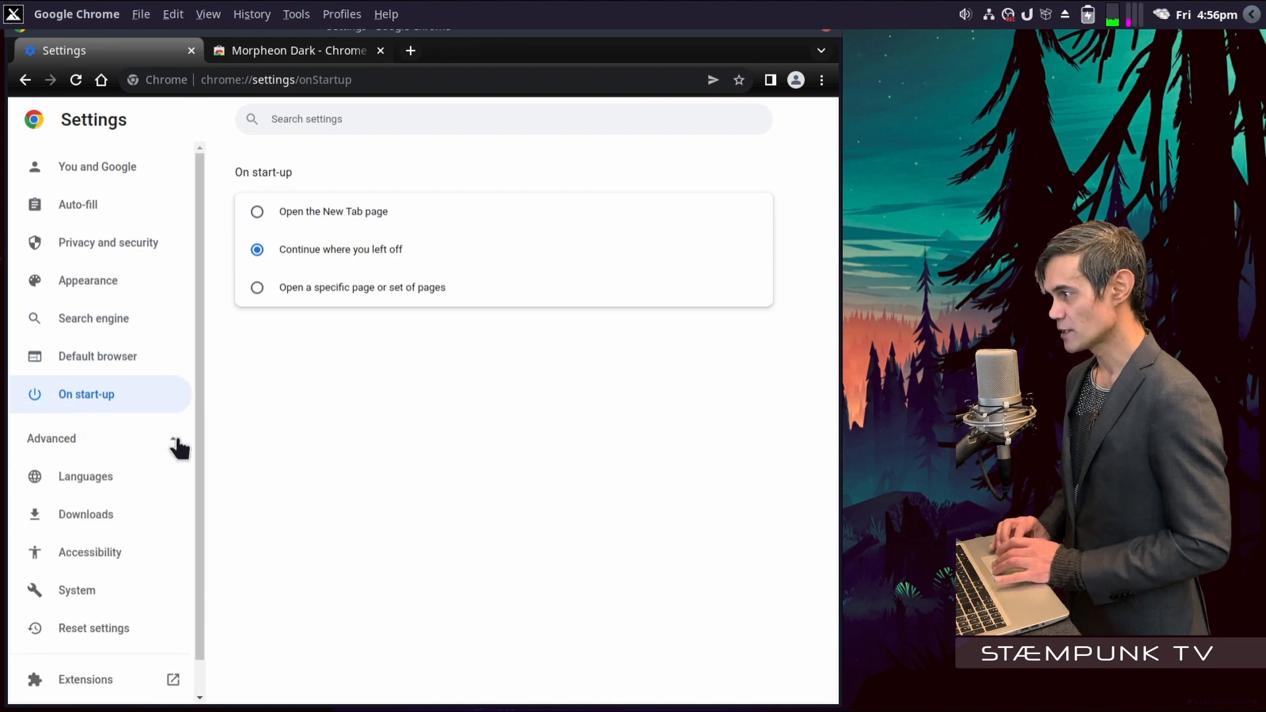
pyautogui.scroll(-1, 177, 447)
pyautogui.click(109, 480)
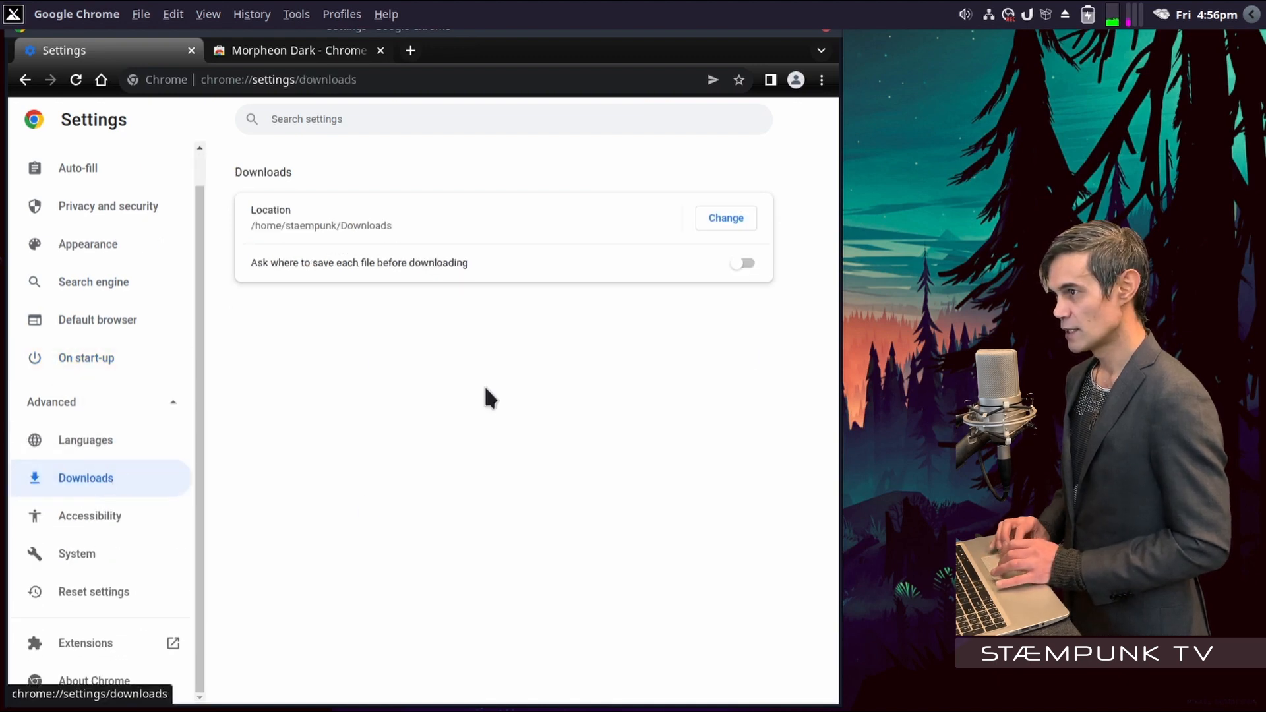
pyautogui.click(744, 267)
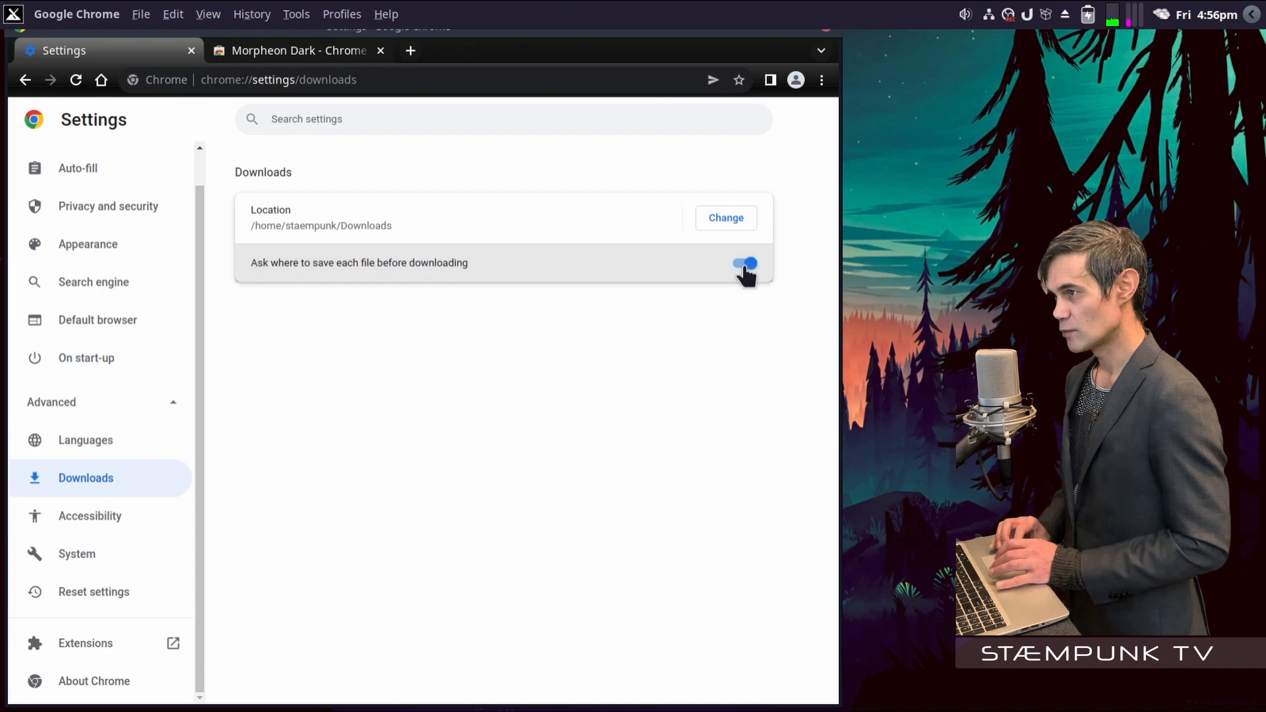
# Check the Accessibility settings and, in the System settings, turn off Continue running background apps when Google Chrome is closed
pyautogui.click(113, 518)
pyautogui.click(91, 556)
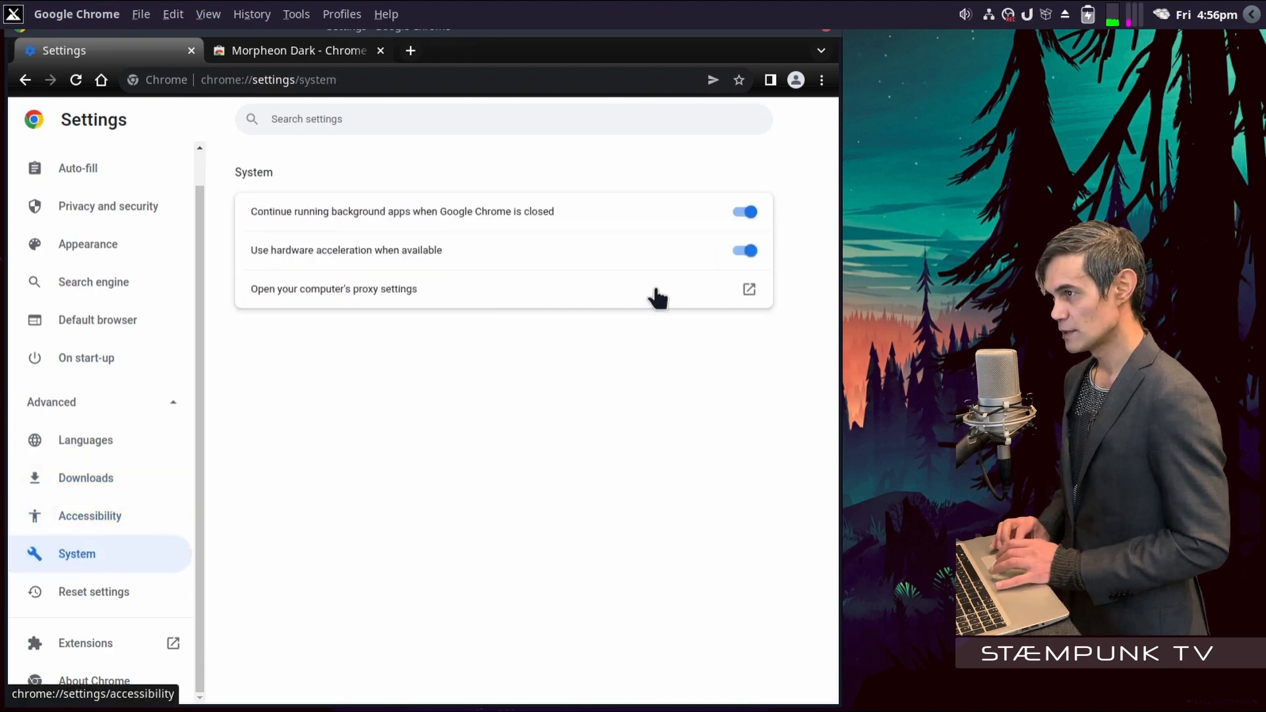
pyautogui.click(744, 213)
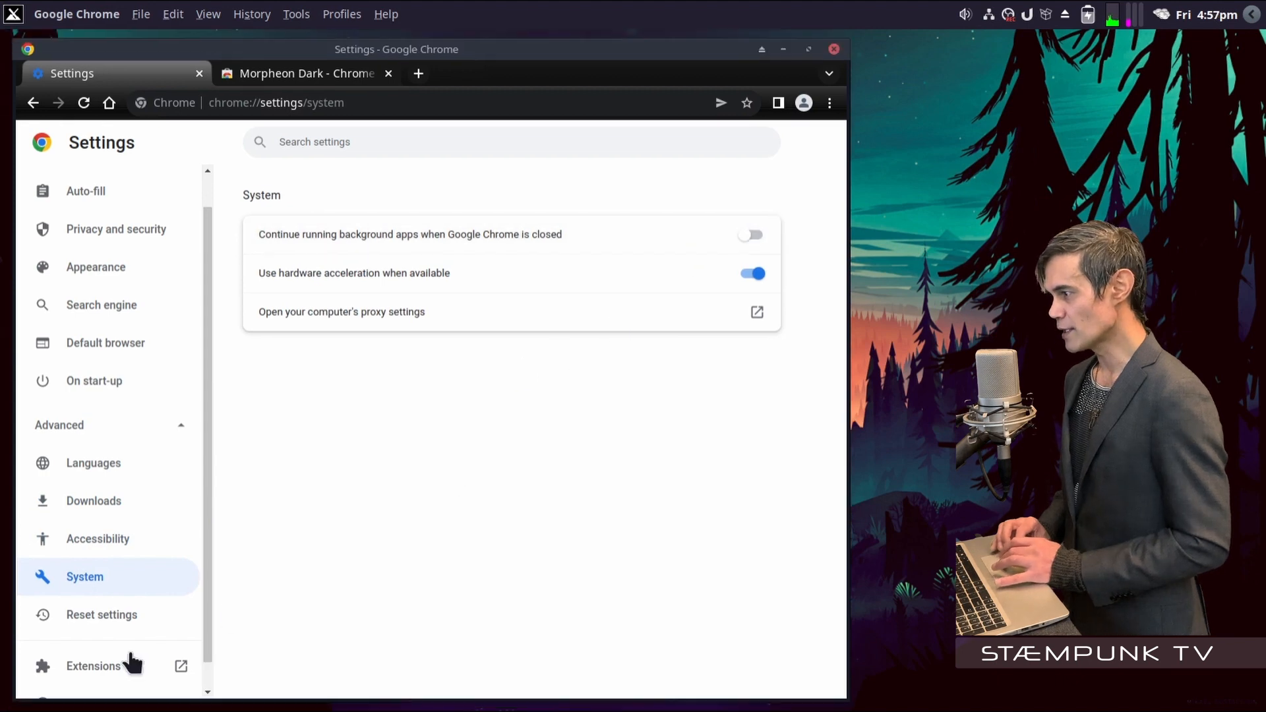
# Open the Extensions page and remove the Slides app from Chrome
pyautogui.click(94, 666)
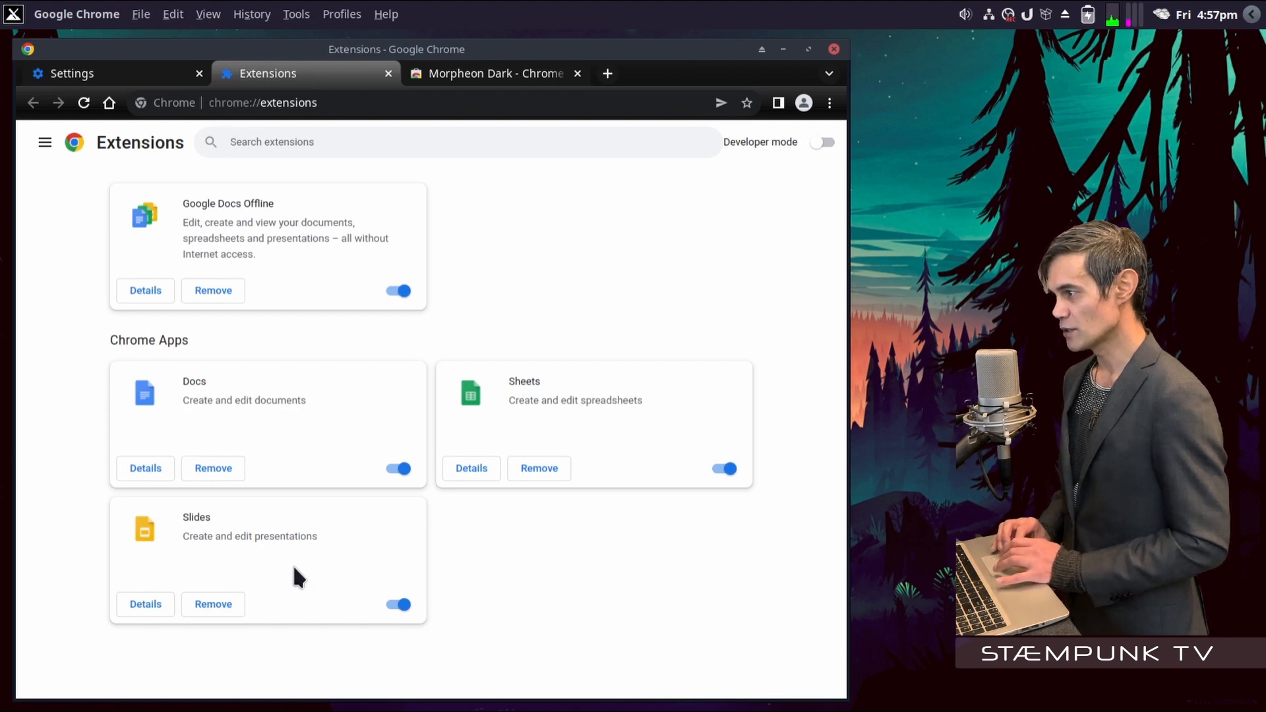
pyautogui.click(213, 605)
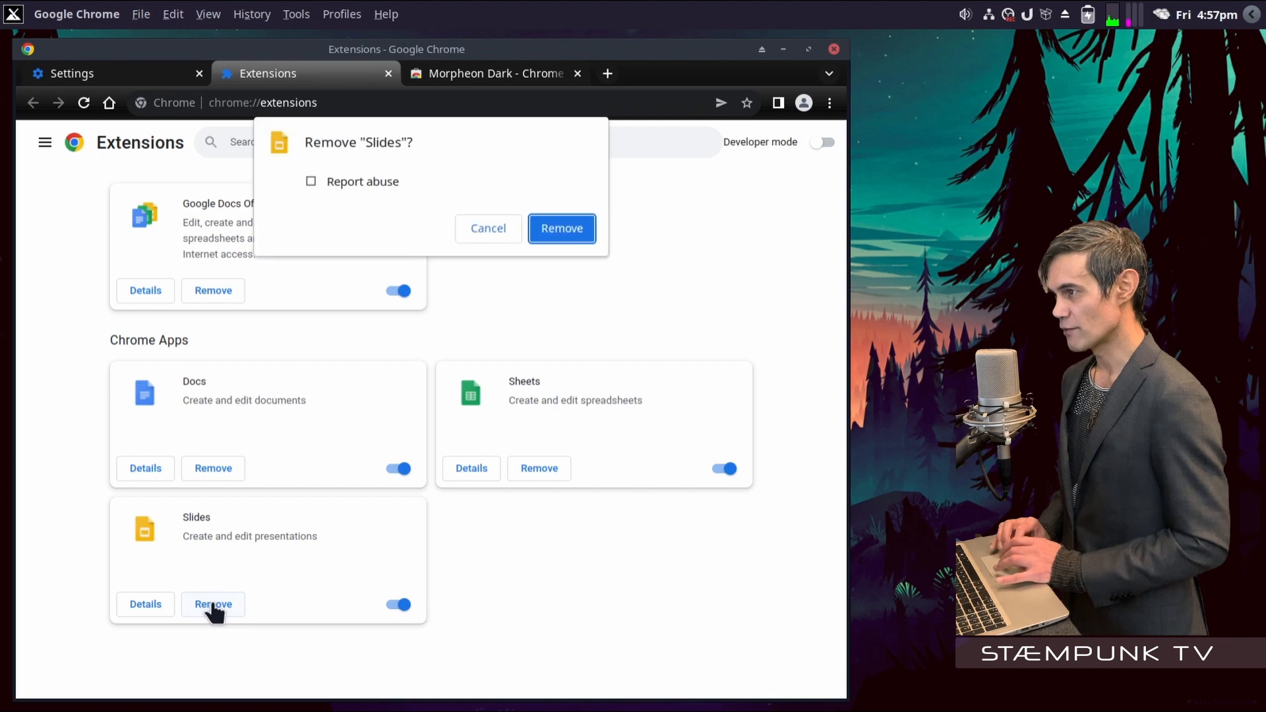
pyautogui.click(563, 230)
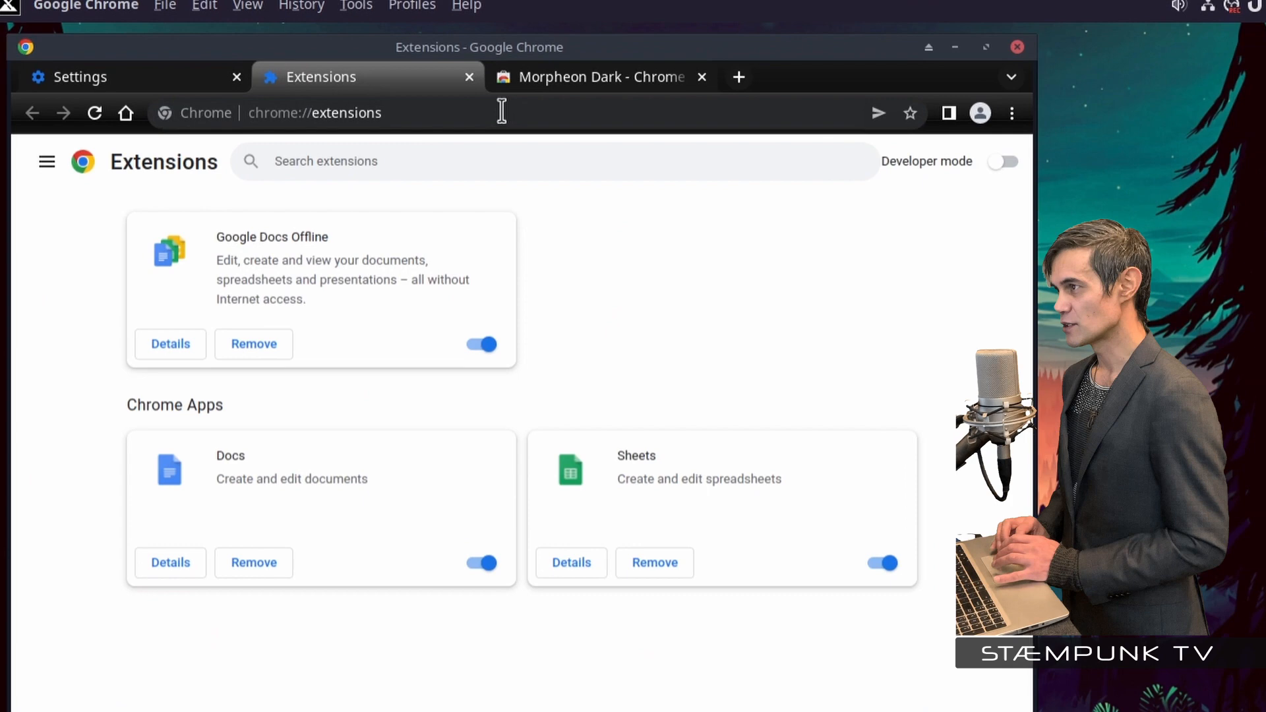
# From the Morpheon Dark page, search the web for "chrome extensions store" and open the Chrome Web Store's Extensions category
pyautogui.click(594, 76)
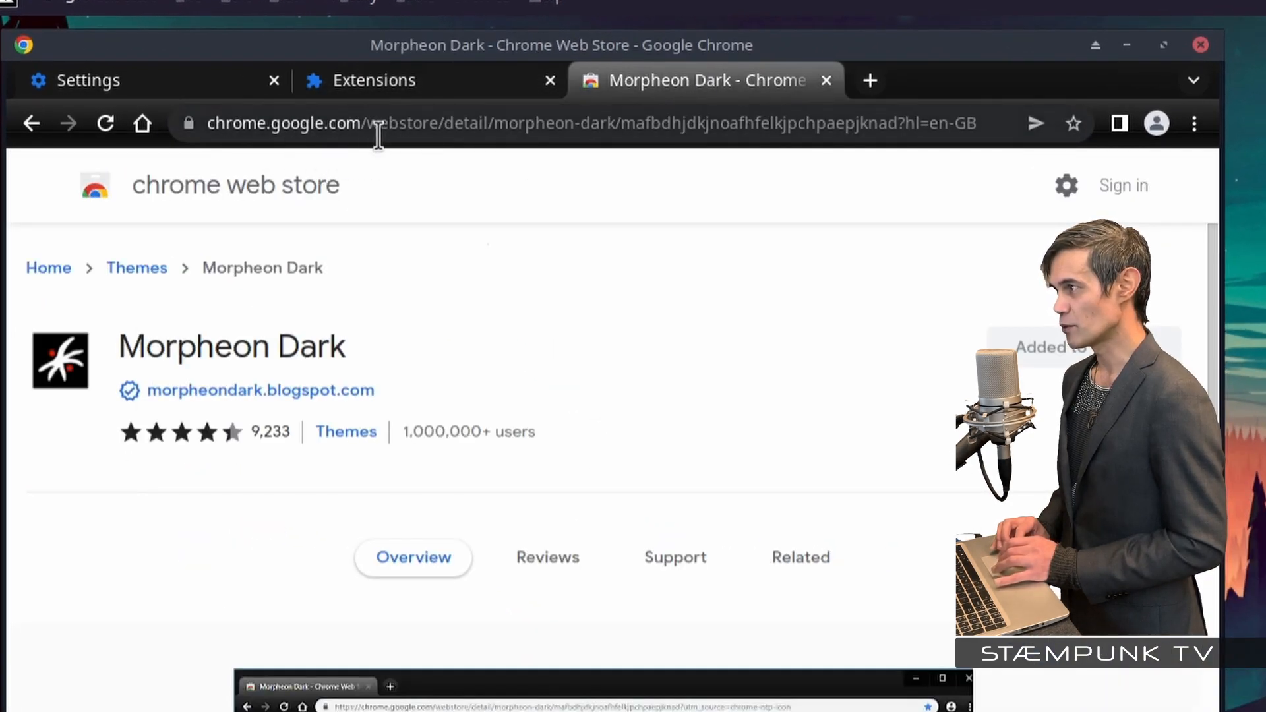
pyautogui.click(418, 126)
pyautogui.write('c')
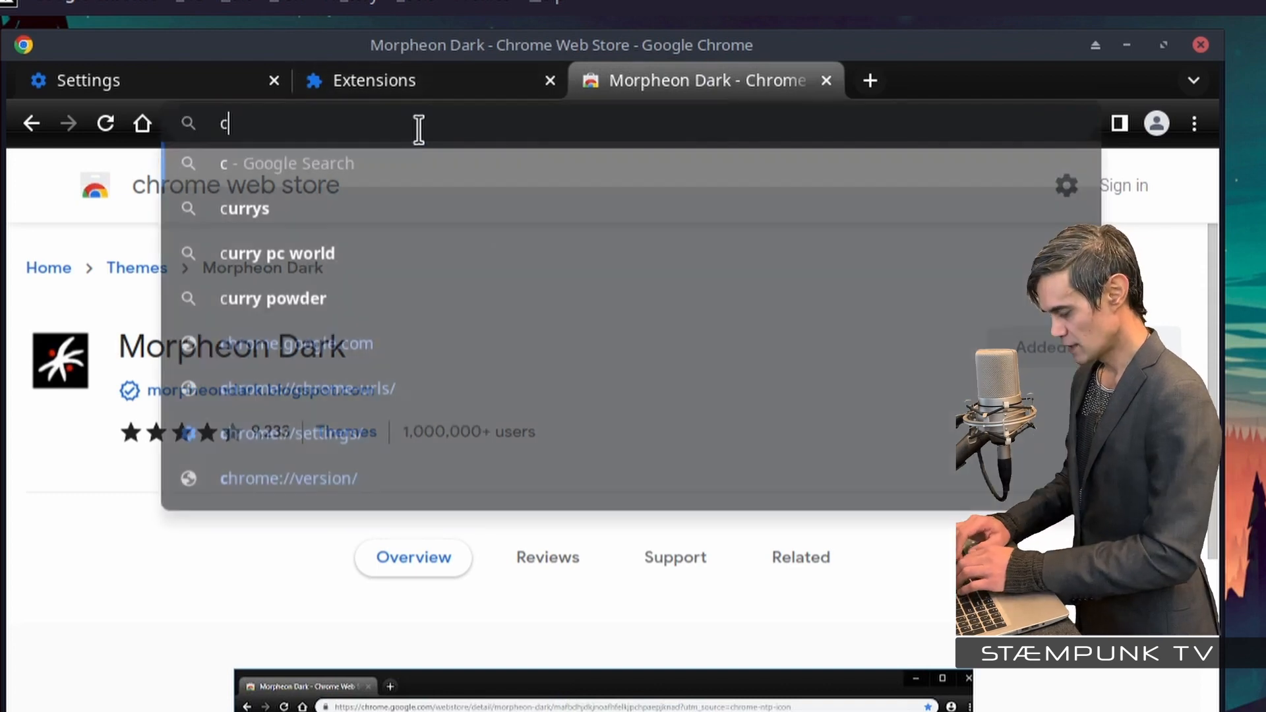
pyautogui.write('hrome exte')
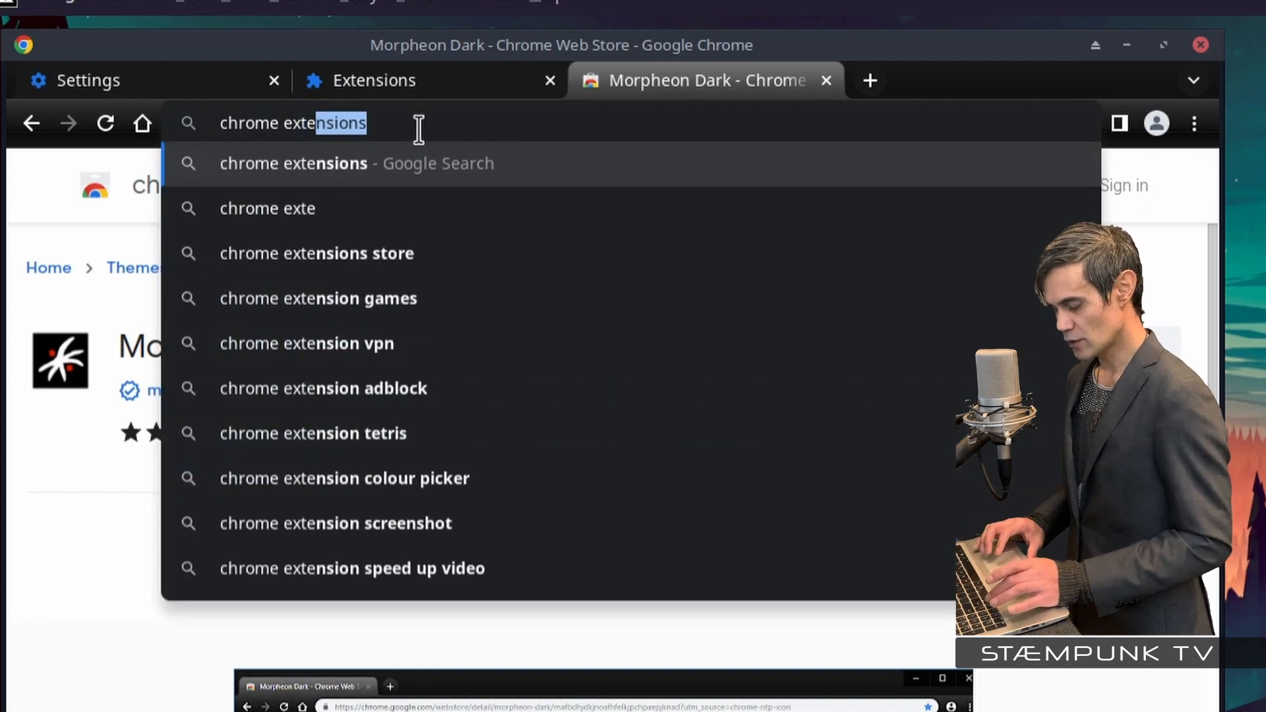
pyautogui.press('Down')
pyautogui.press('Down')
pyautogui.press('Return')
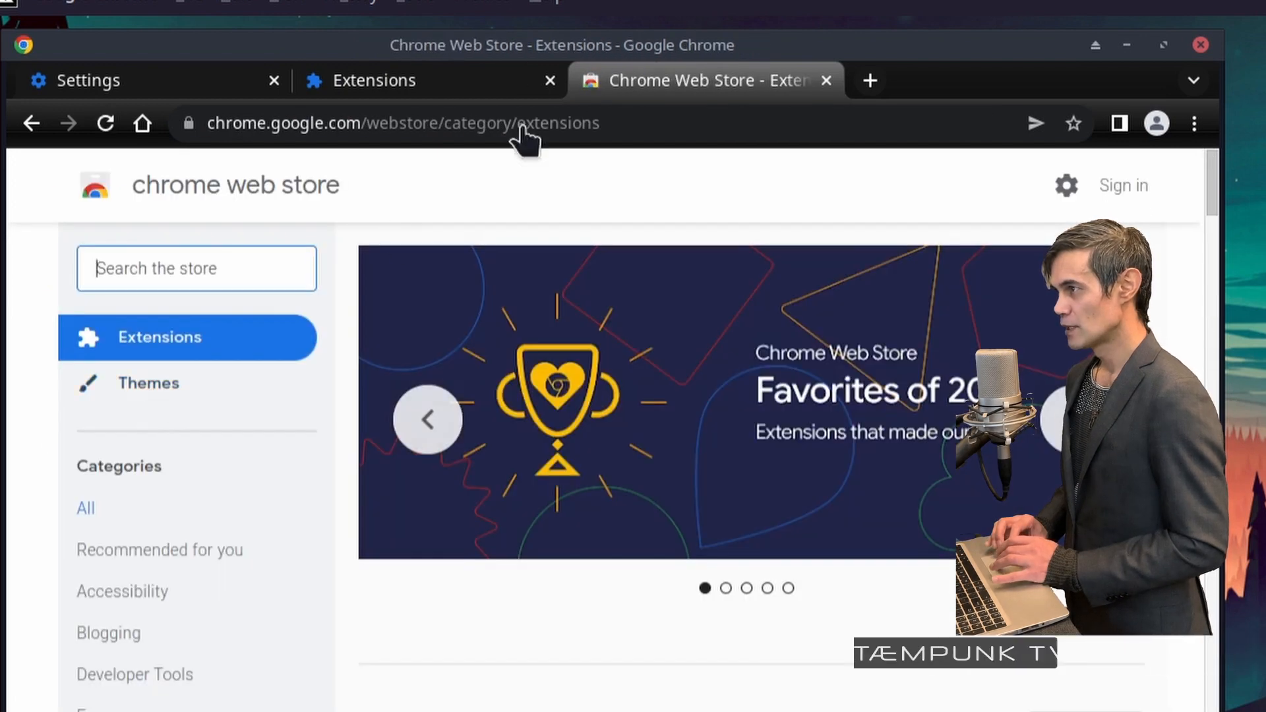
# Close the Extensions and Settings pages and search the Chrome Web Store for bitwarden
pyautogui.click(549, 81)
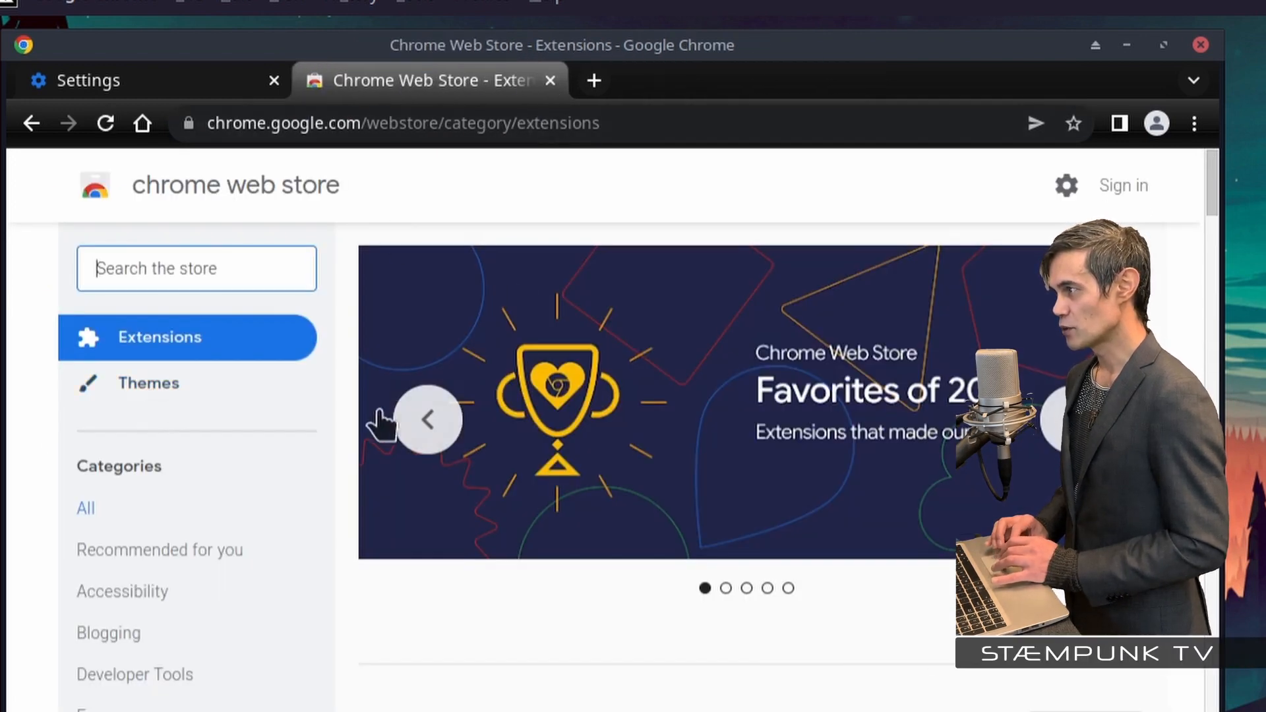
pyautogui.click(274, 80)
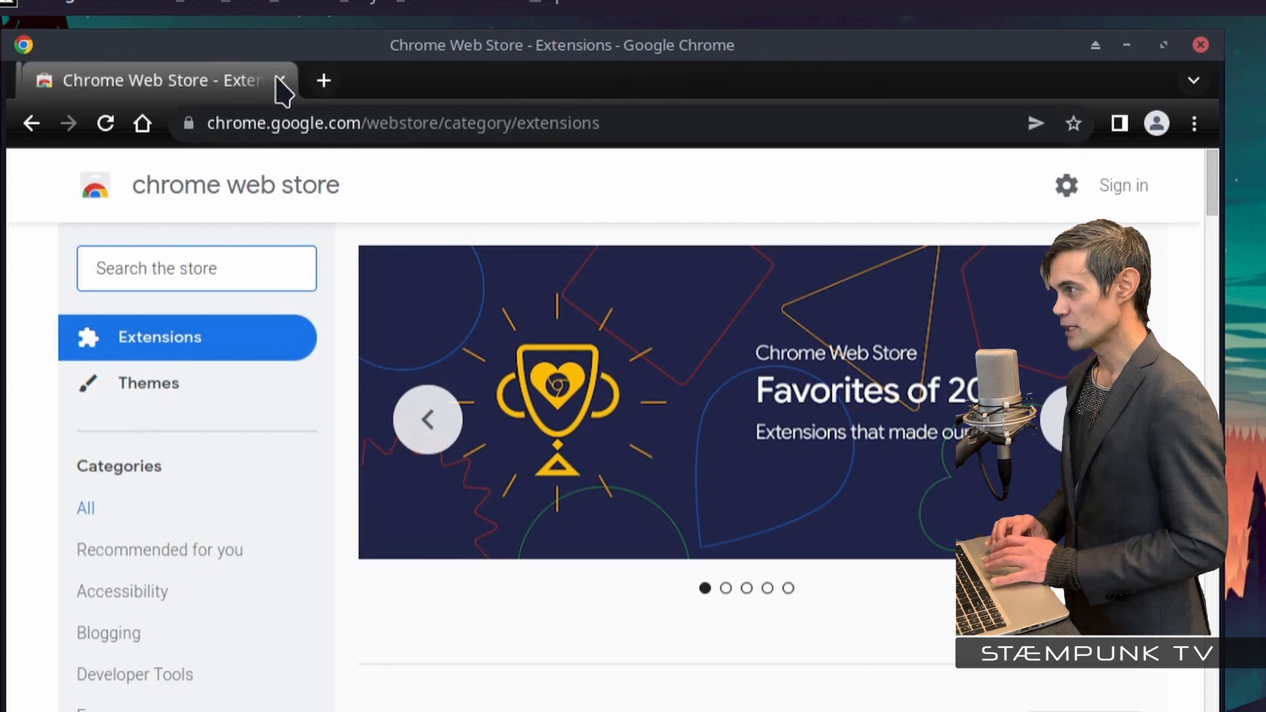
pyautogui.click(224, 269)
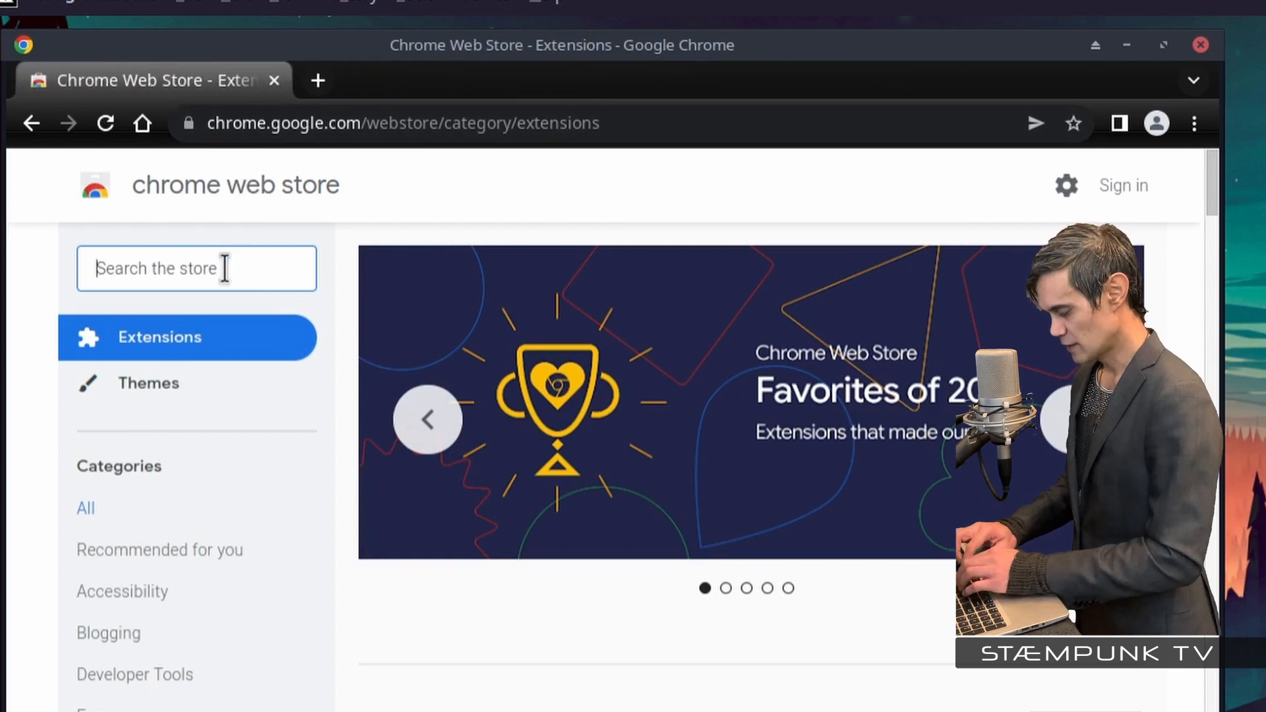
pyautogui.write('bitwarde')
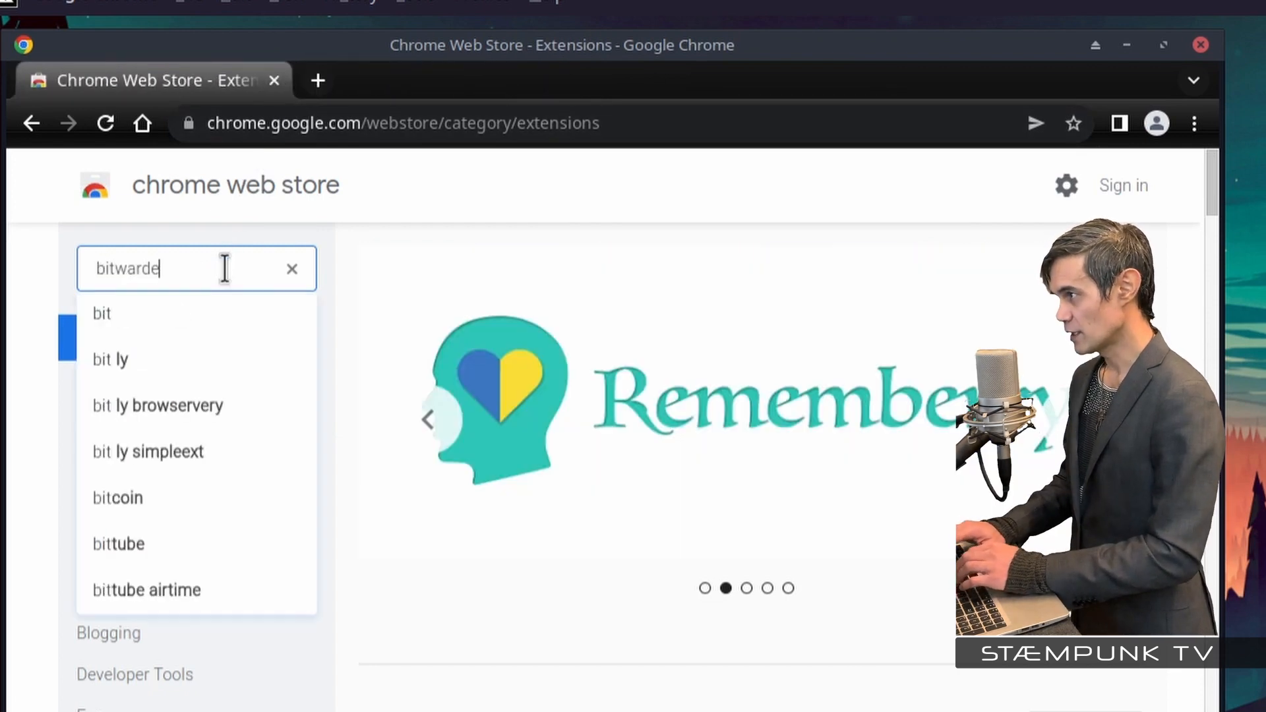
pyautogui.write('n')
pyautogui.press('Return')
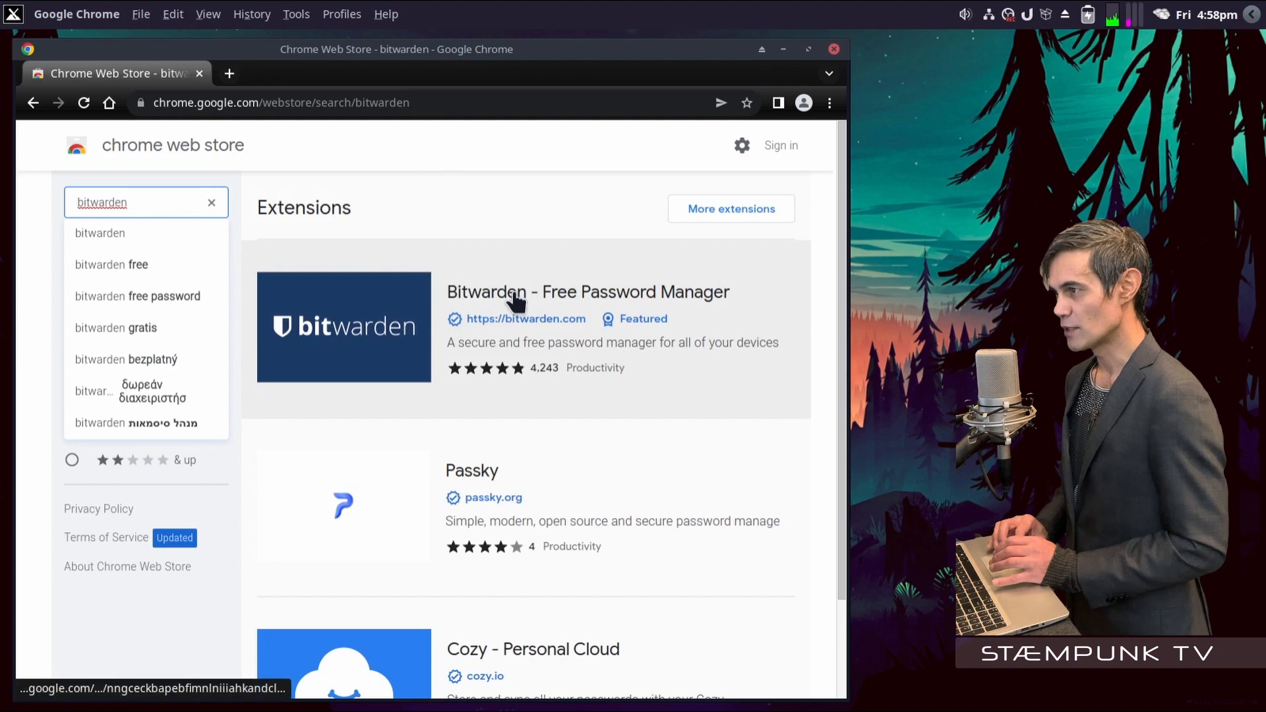
# Add the Bitwarden - Free Password Manager extension to Chrome and close its getting-started page
pyautogui.click(515, 298)
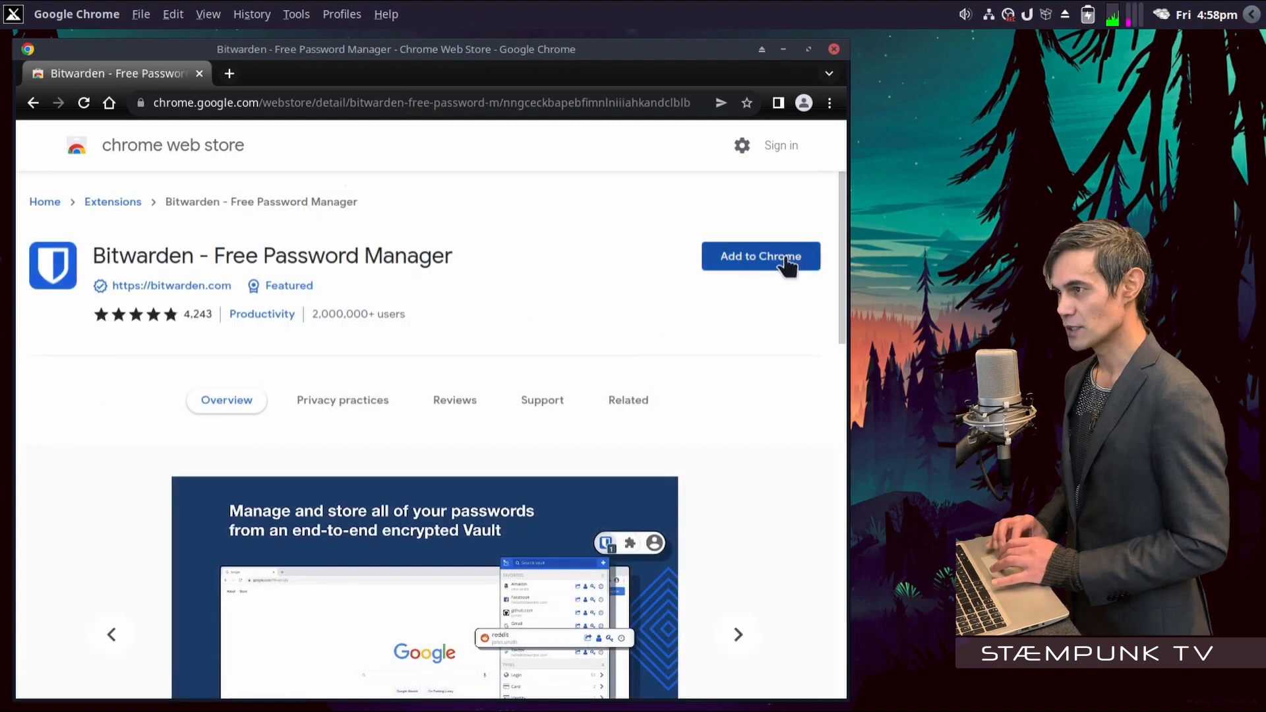
pyautogui.click(773, 265)
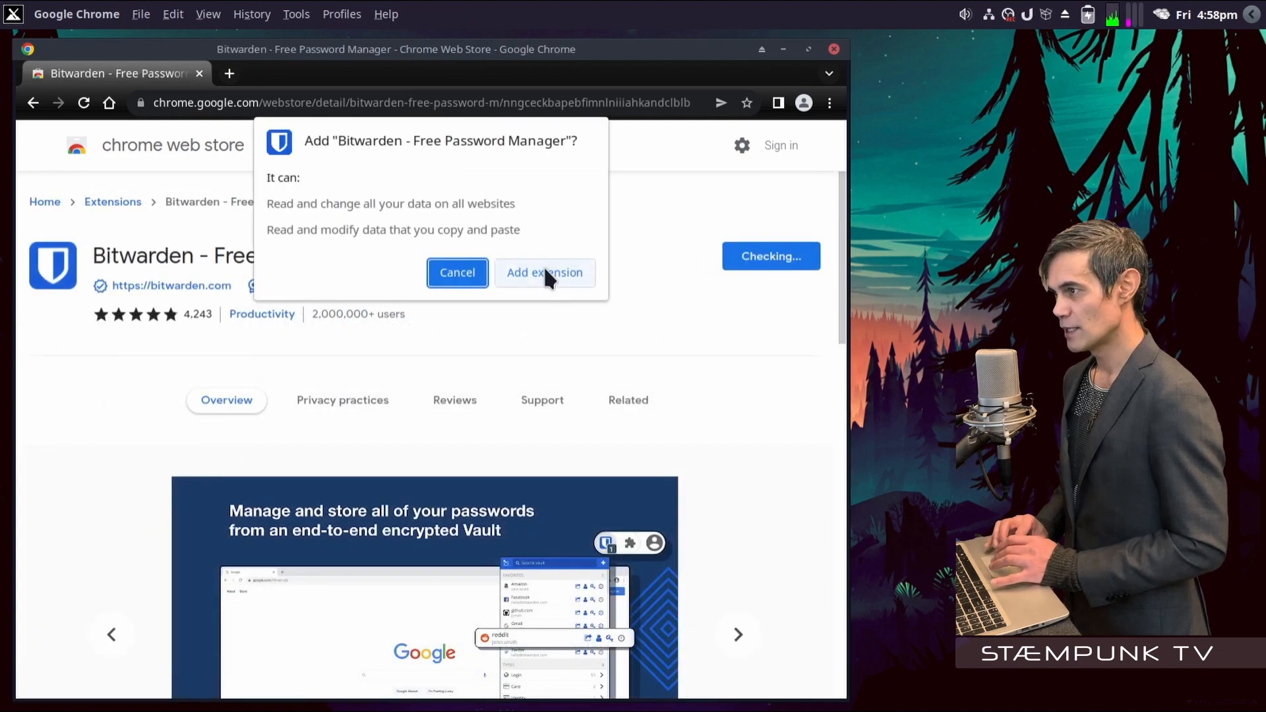
pyautogui.click(546, 276)
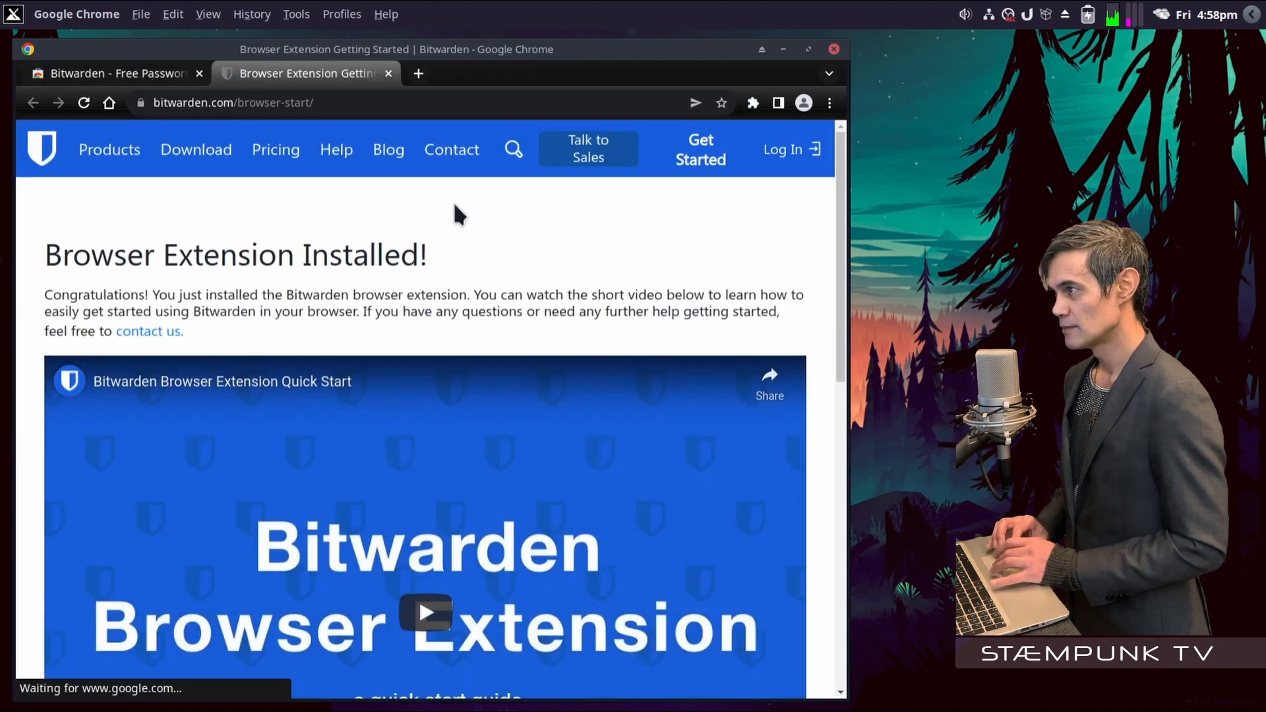
pyautogui.click(389, 73)
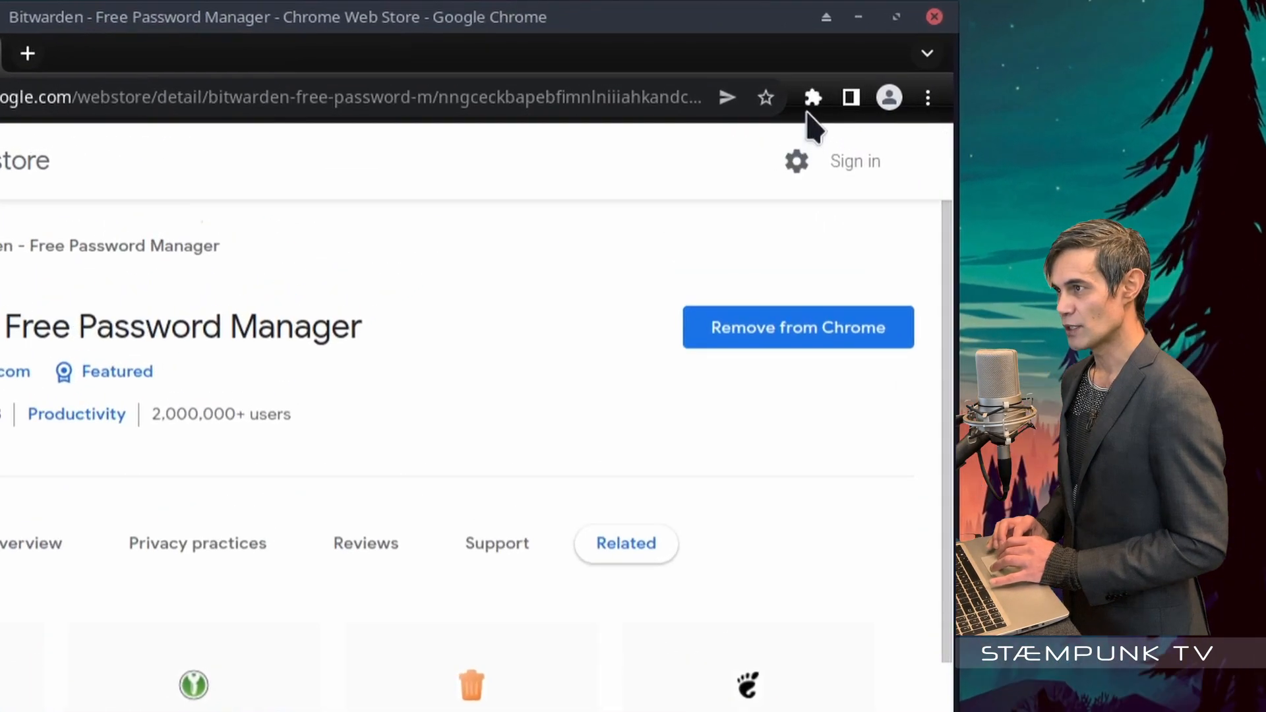
# Pin the Bitwarden extension beside the address bar and close the list of extensions
pyautogui.click(814, 100)
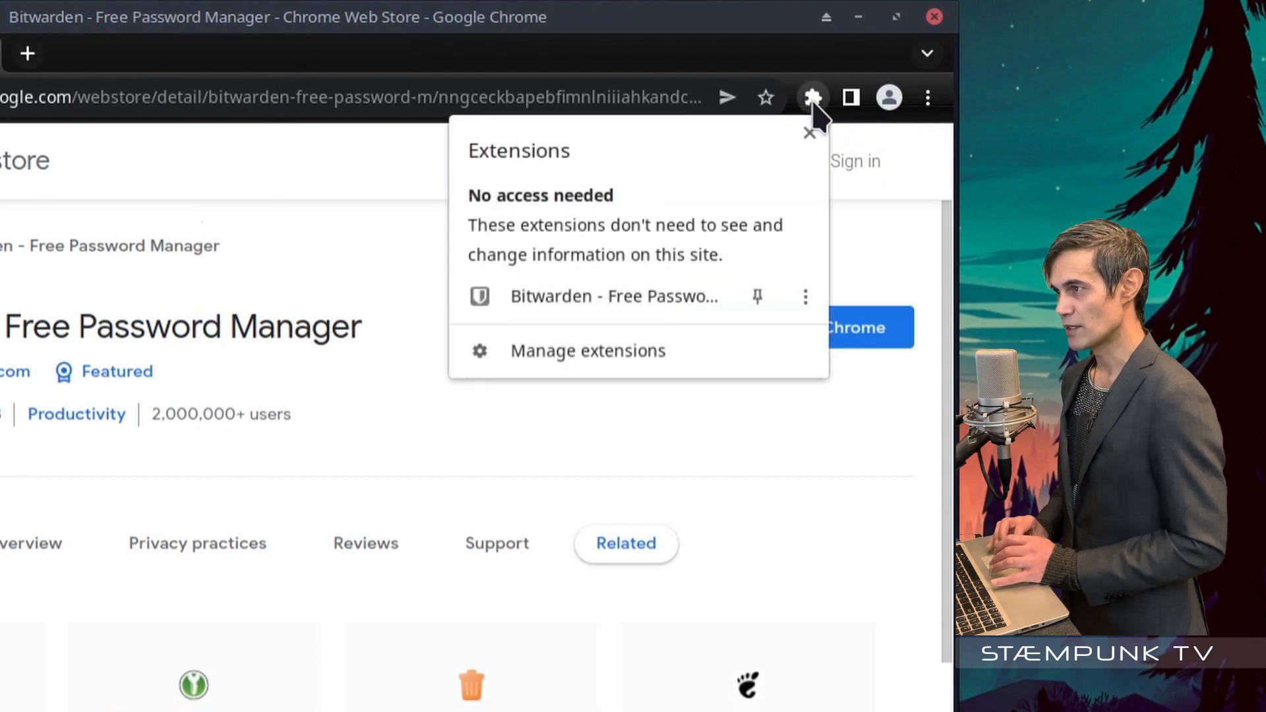
pyautogui.click(758, 296)
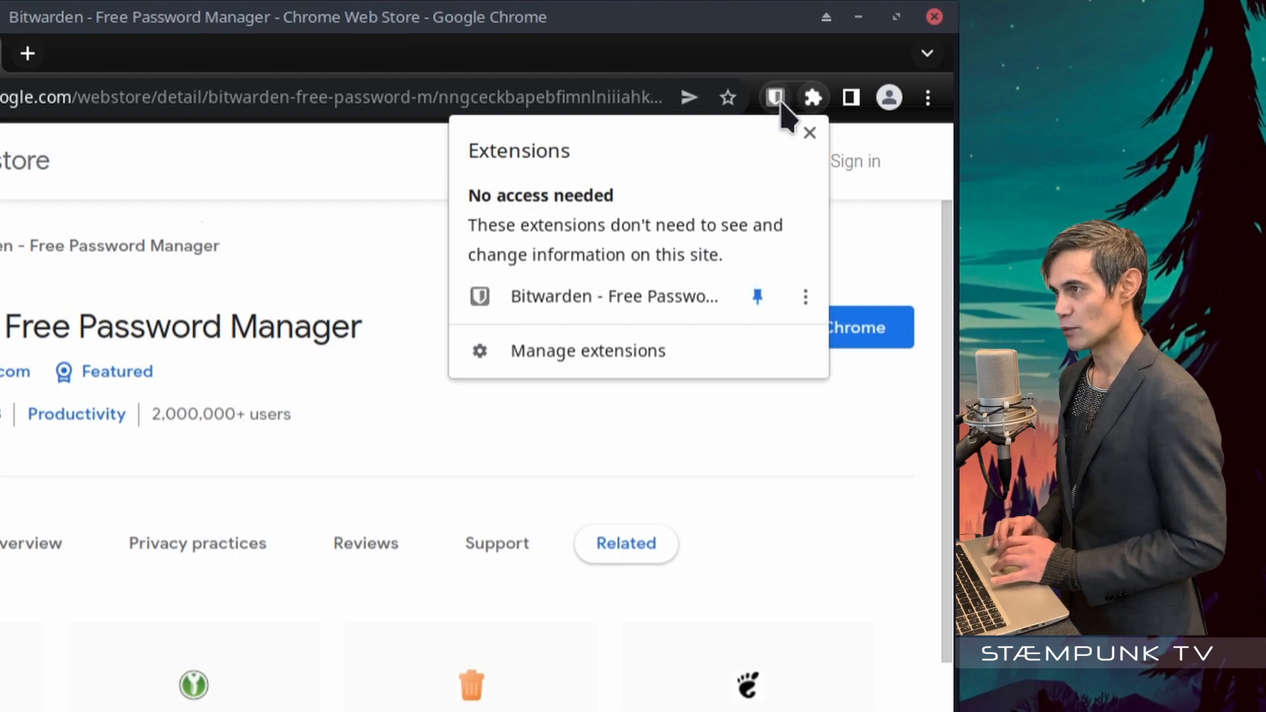
pyautogui.click(811, 133)
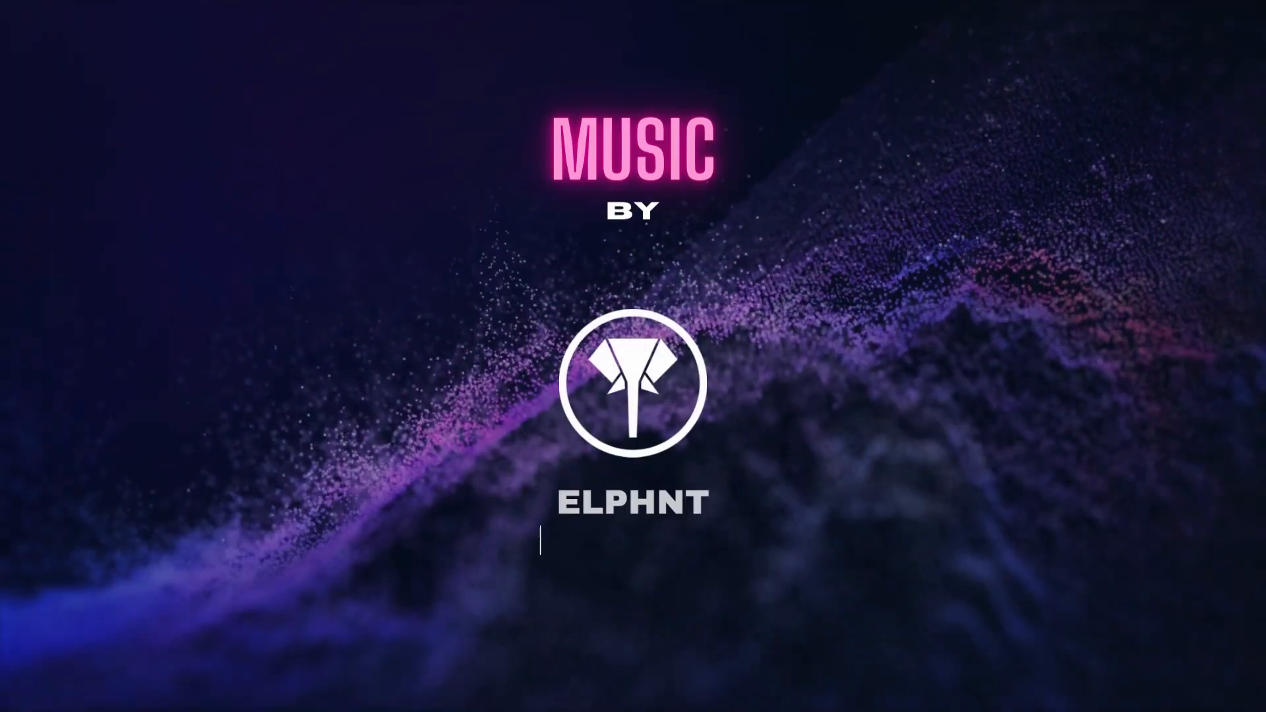